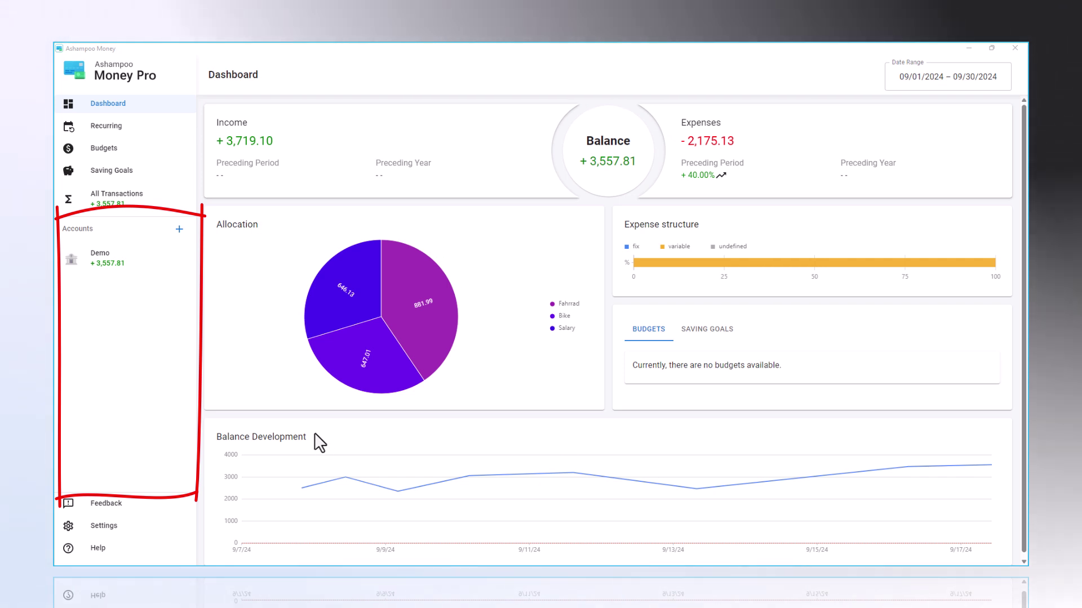
Start a new manual account with the euro banknote icon and the name Account-1.
{"action": "left_click", "coordinate": [180, 230]}
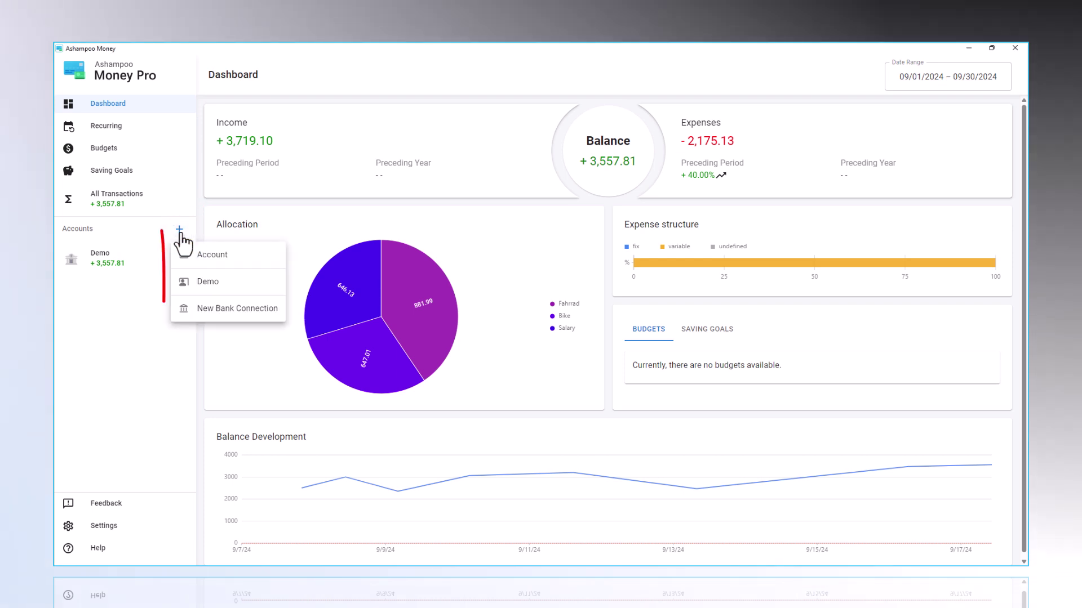
{"action": "left_click", "coordinate": [213, 262]}
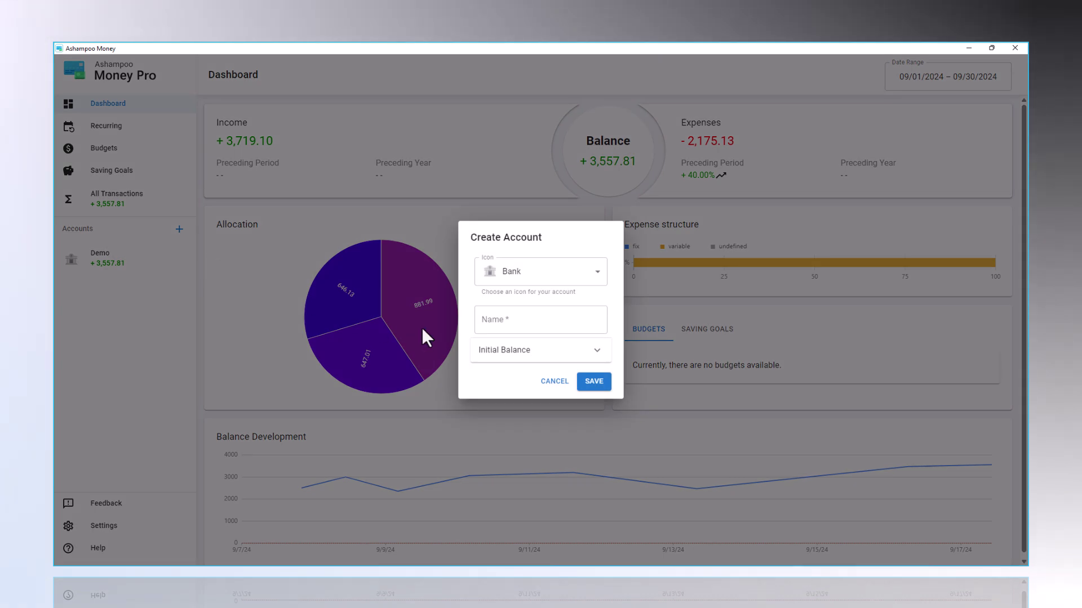
{"action": "left_click", "coordinate": [549, 289]}
{"action": "left_click", "coordinate": [581, 355]}
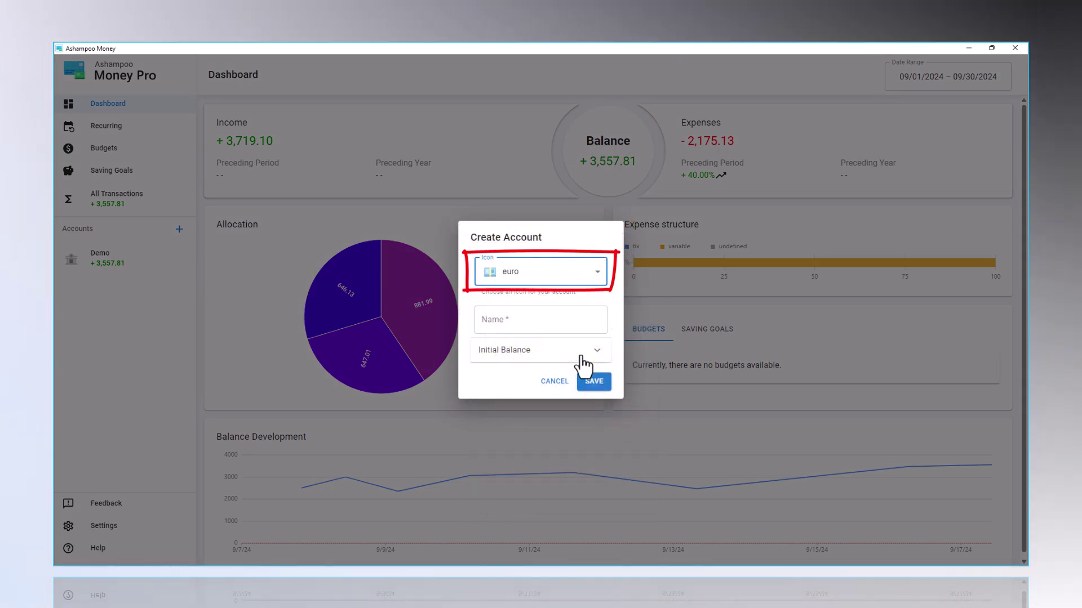
{"action": "left_click", "coordinate": [530, 323]}
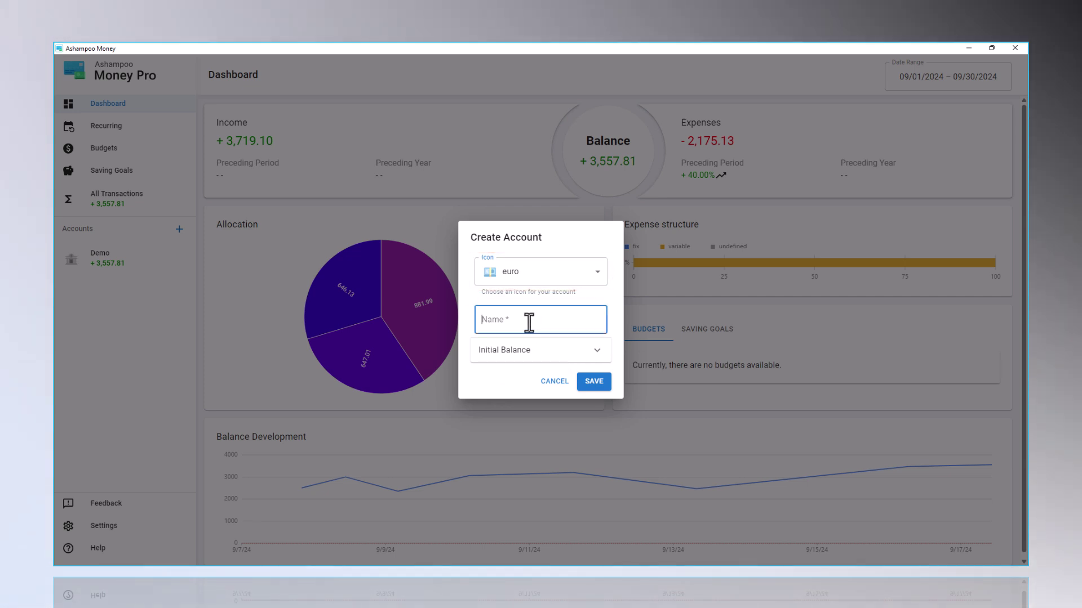
Save Account-1 and load Daten_MoneyPro_1-en.csv for import.
{"action": "left_click", "coordinate": [595, 382]}
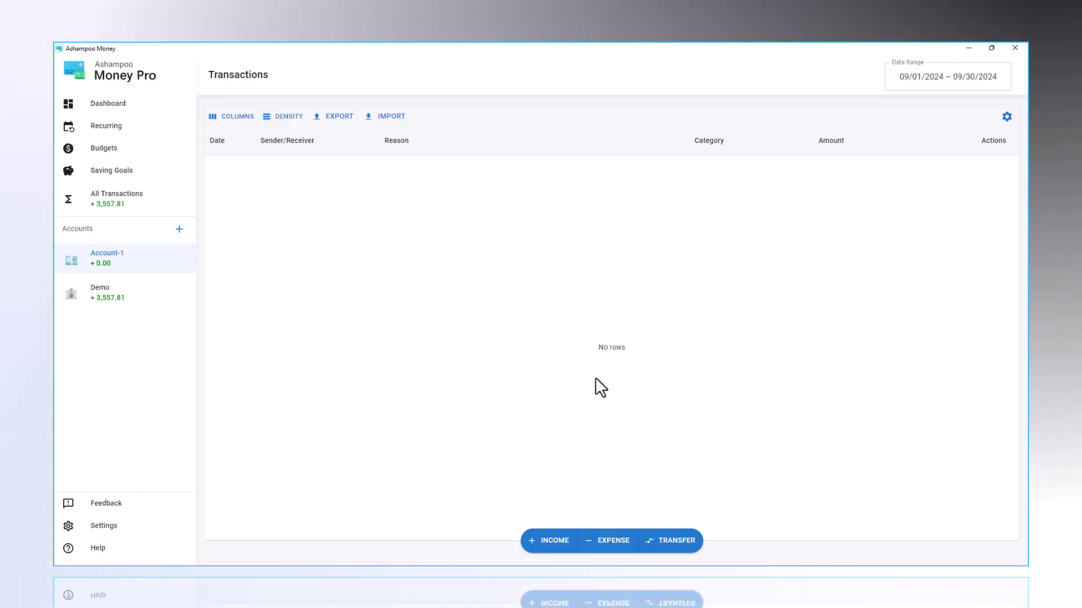
{"action": "left_click", "coordinate": [395, 117]}
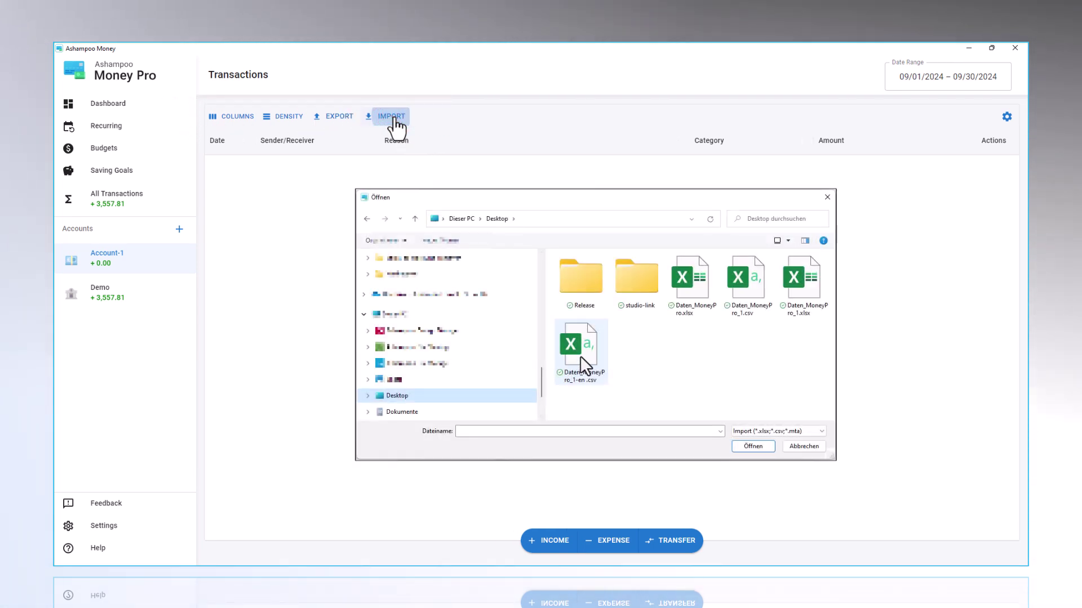
{"action": "left_click", "coordinate": [581, 358]}
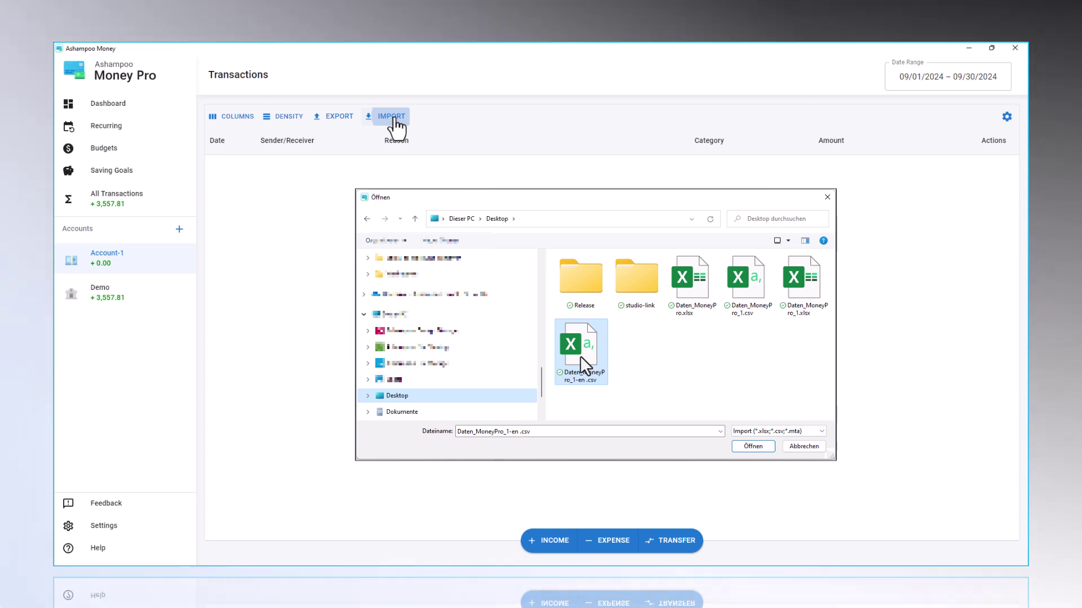
{"action": "left_click", "coordinate": [749, 446]}
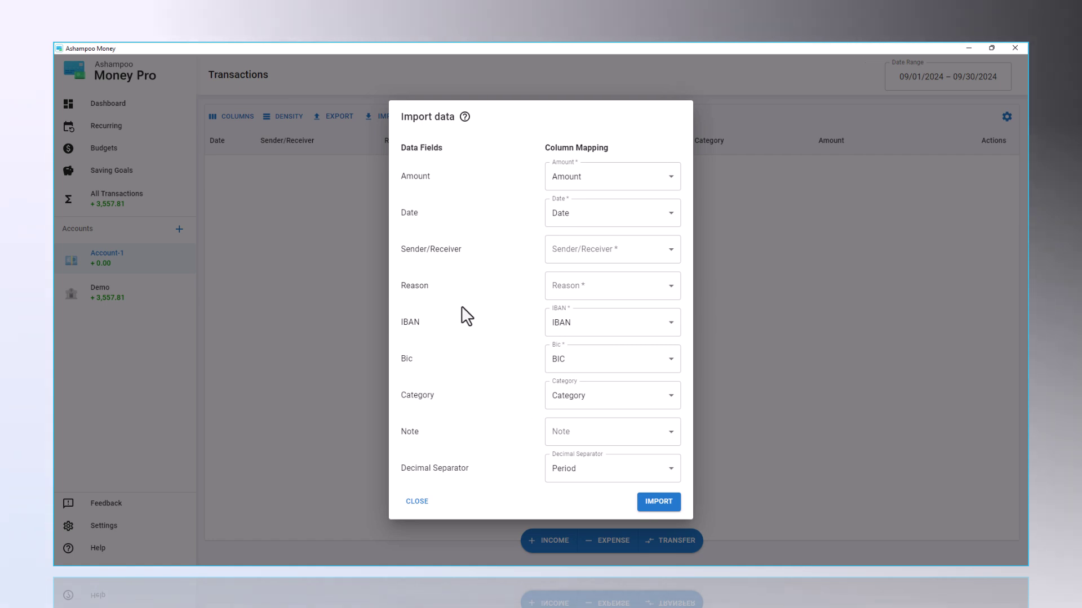
Map Sender/Receiver to the Sender/ Recipient column and Reason to Purpose.
{"action": "left_click", "coordinate": [632, 261]}
{"action": "left_click", "coordinate": [603, 351]}
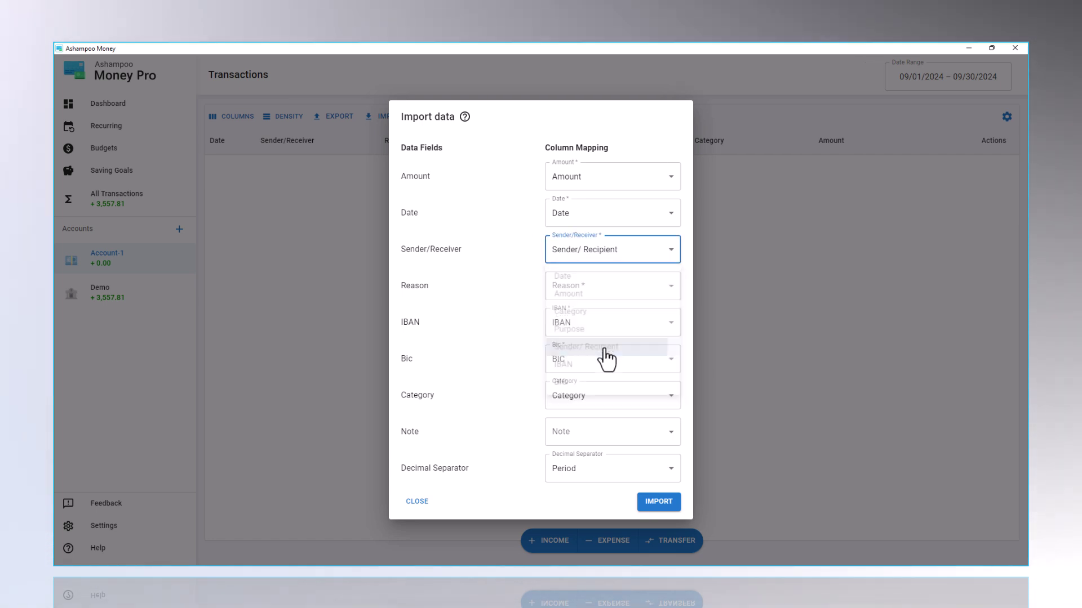
{"action": "left_click", "coordinate": [629, 294]}
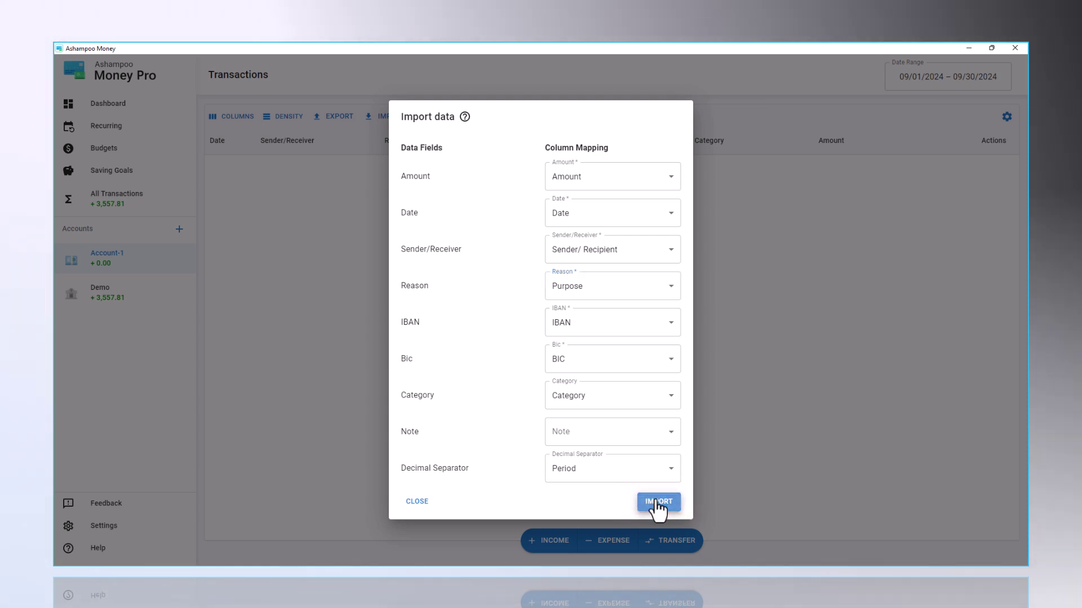
Import the mapped transactions and set the date range to This Year (01/01/2024–12/31/2024).
{"action": "left_click", "coordinate": [658, 503]}
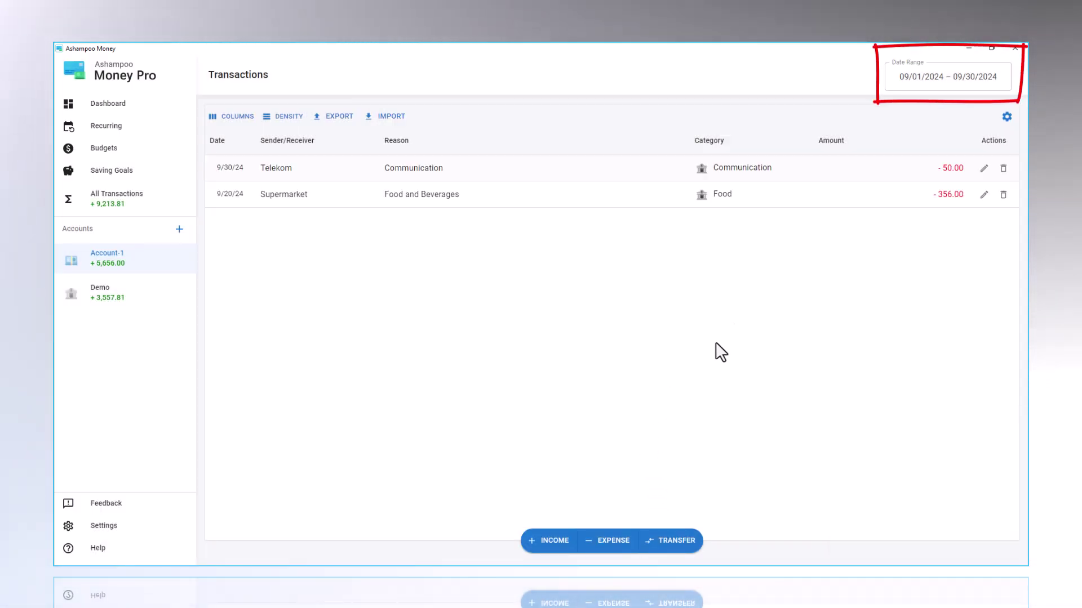
{"action": "left_click", "coordinate": [950, 79]}
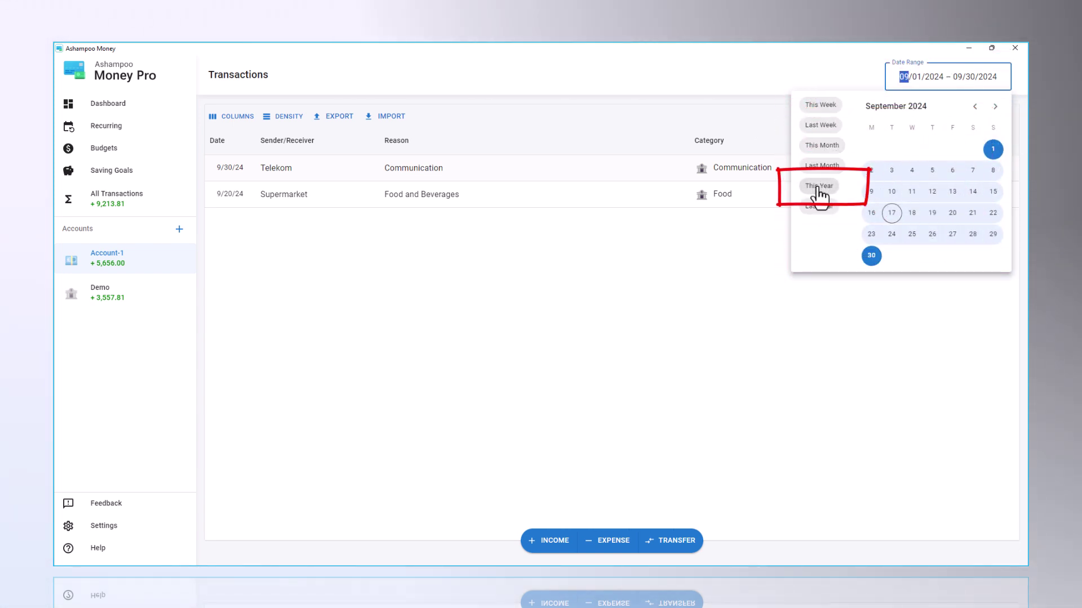
{"action": "left_click", "coordinate": [820, 189]}
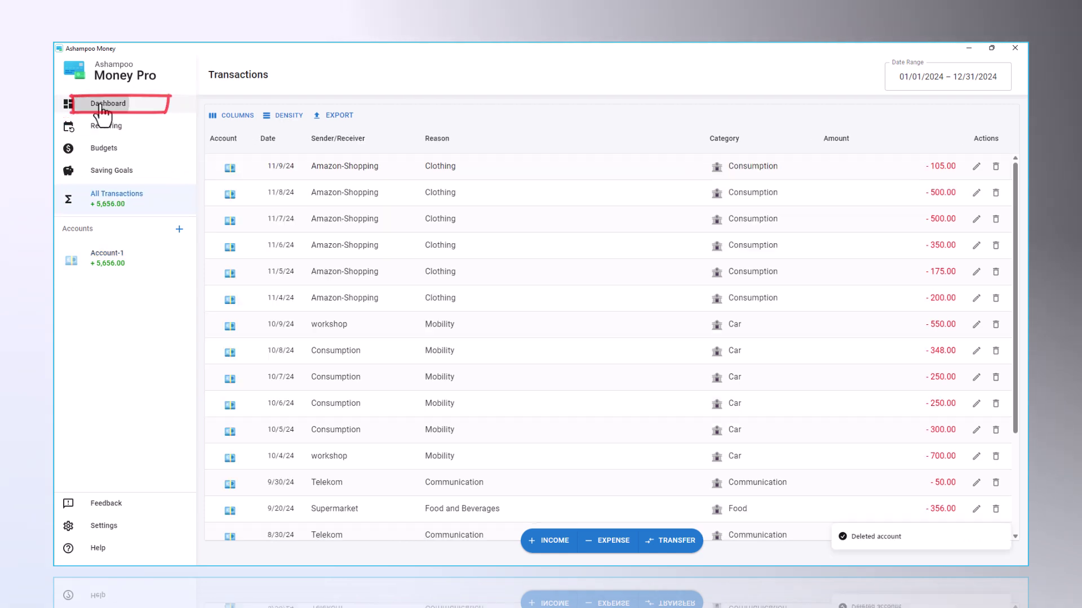
Check the Dashboard, then list Account-1's transactions, headed by the -105.00 Amazon-Shopping expense.
{"action": "left_click", "coordinate": [104, 106]}
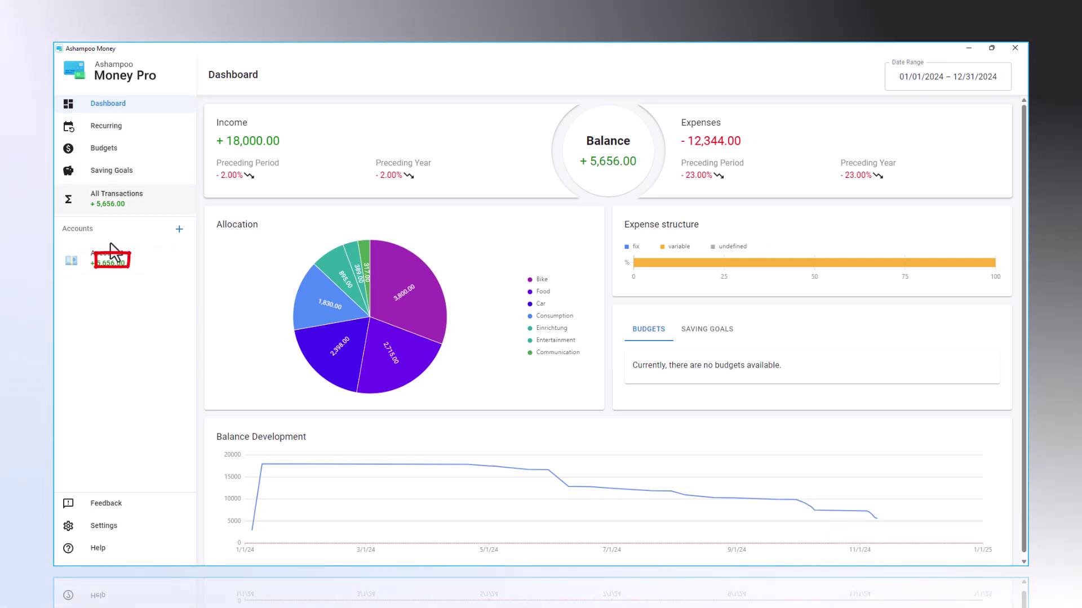
{"action": "left_click", "coordinate": [110, 253]}
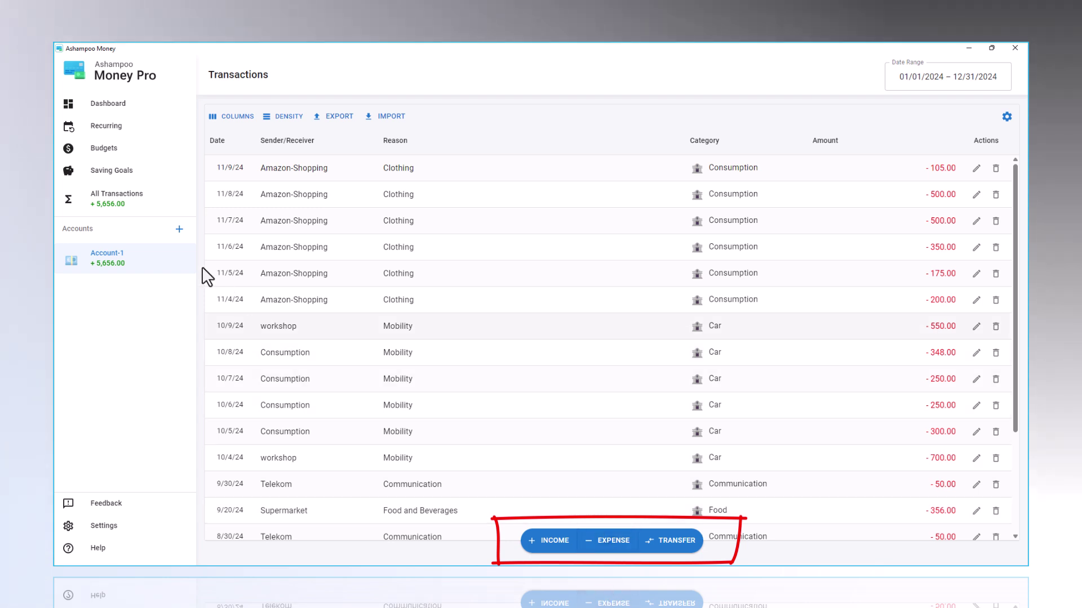
Record a -750 expense on Account-1 with category Salary and reason 'Salary'.
{"action": "left_click", "coordinate": [103, 200]}
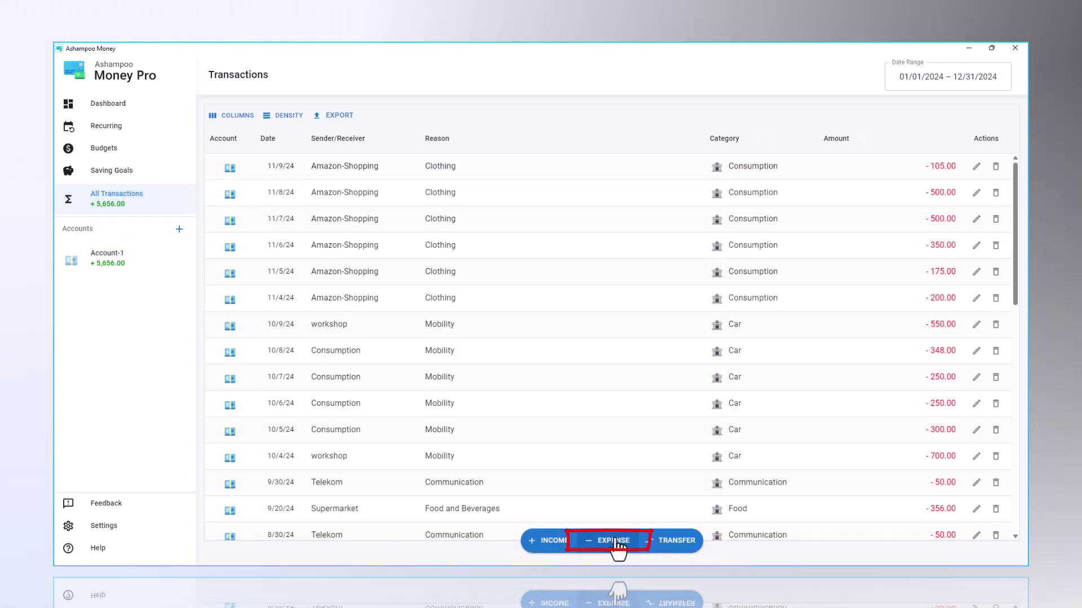
{"action": "left_click", "coordinate": [609, 542]}
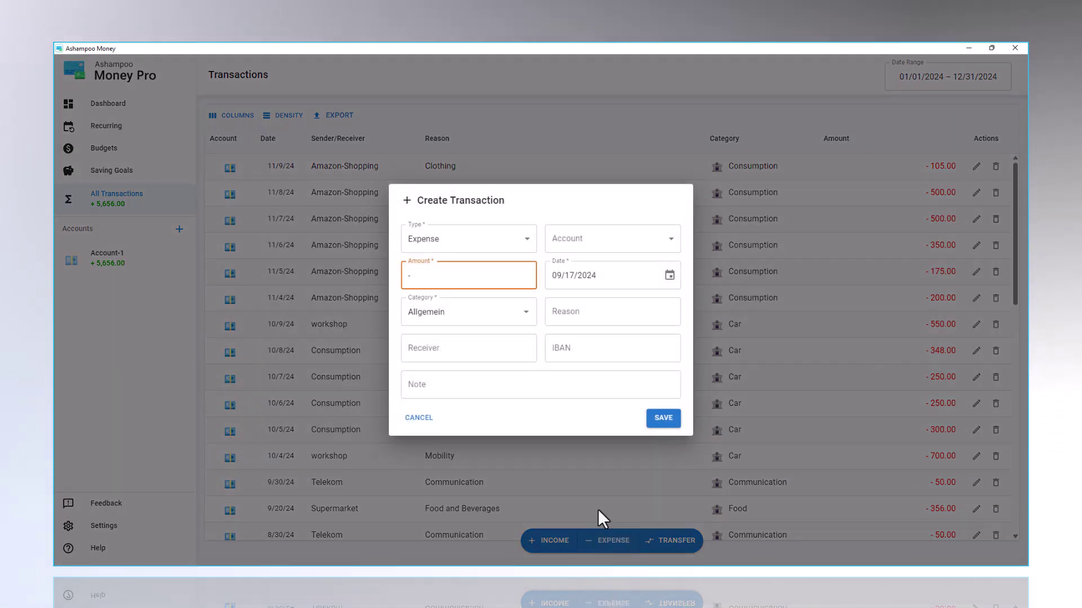
{"action": "left_click", "coordinate": [466, 280]}
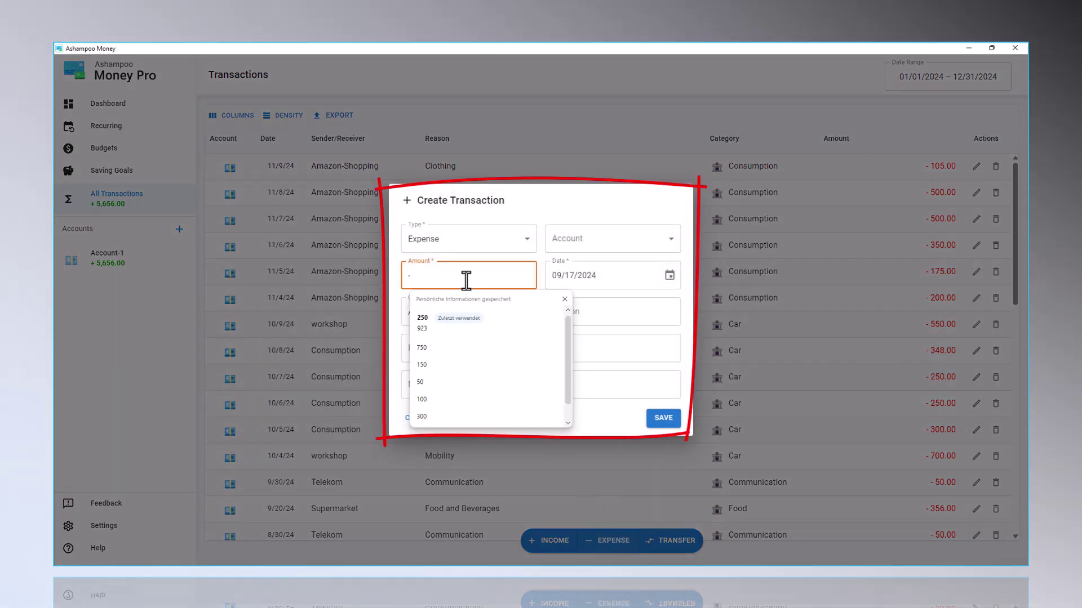
{"action": "left_click", "coordinate": [578, 241]}
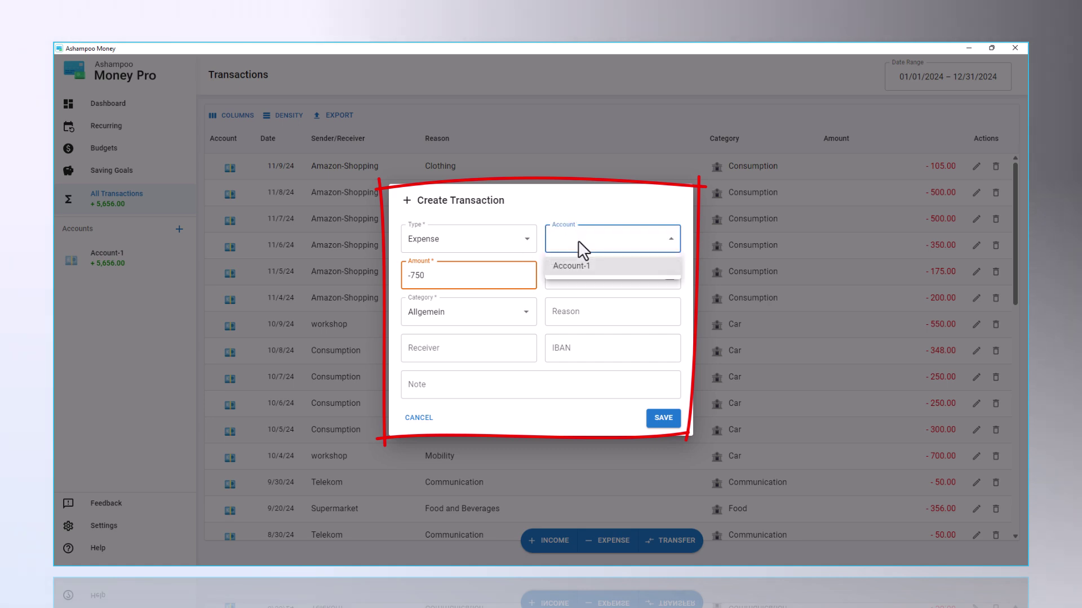
{"action": "left_click", "coordinate": [580, 267]}
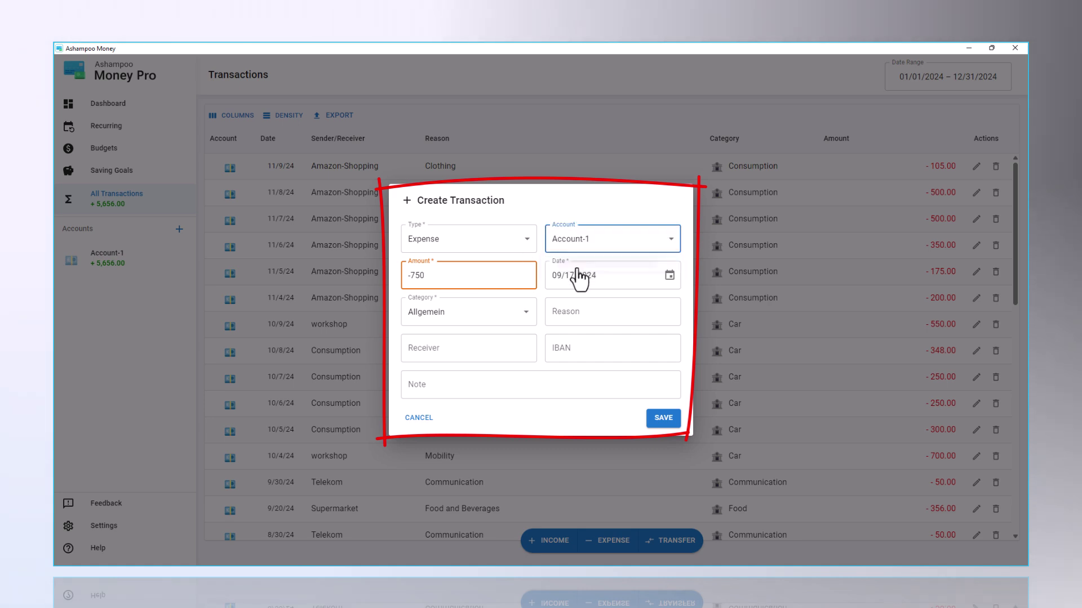
{"action": "left_click", "coordinate": [475, 313]}
{"action": "scroll", "coordinate": [490, 386], "scroll_direction": "down", "scroll_amount": 5}
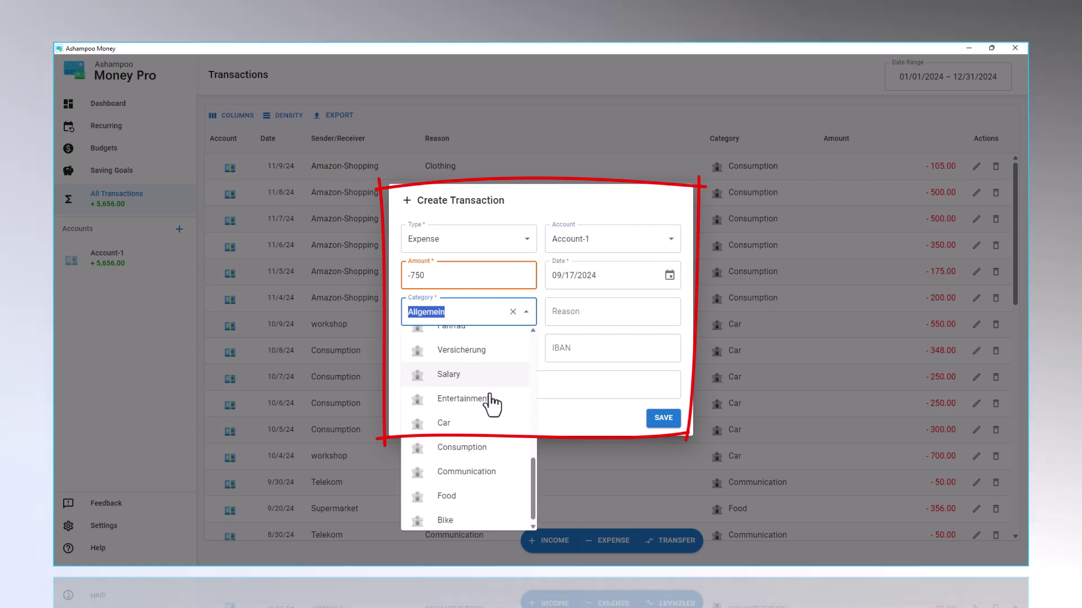
{"action": "left_click", "coordinate": [449, 374]}
{"action": "left_click", "coordinate": [600, 312]}
{"action": "type", "text": "Sa"}
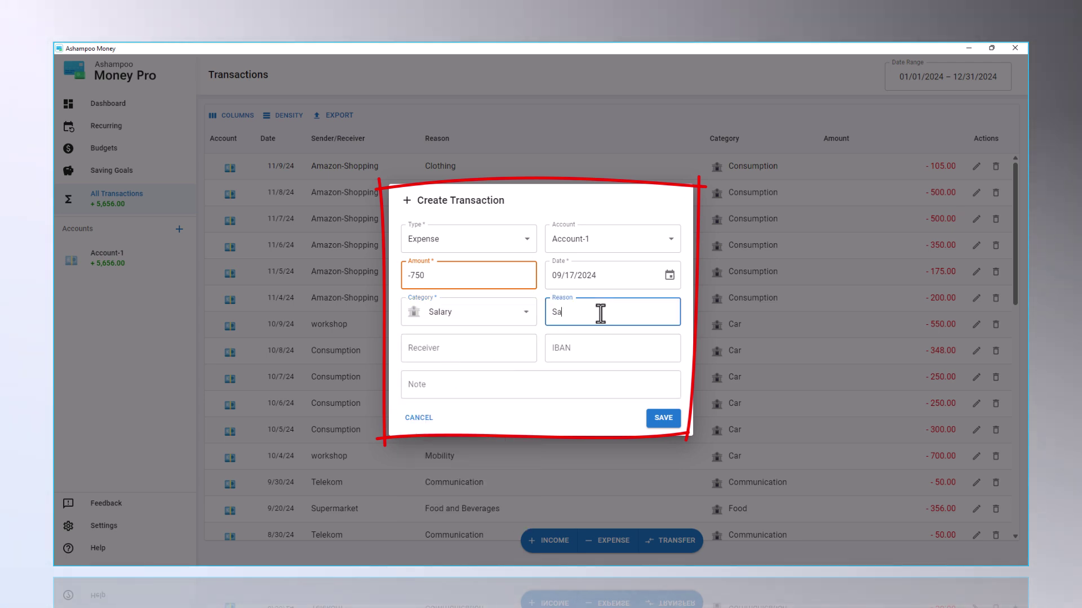
{"action": "type", "text": "lary"}
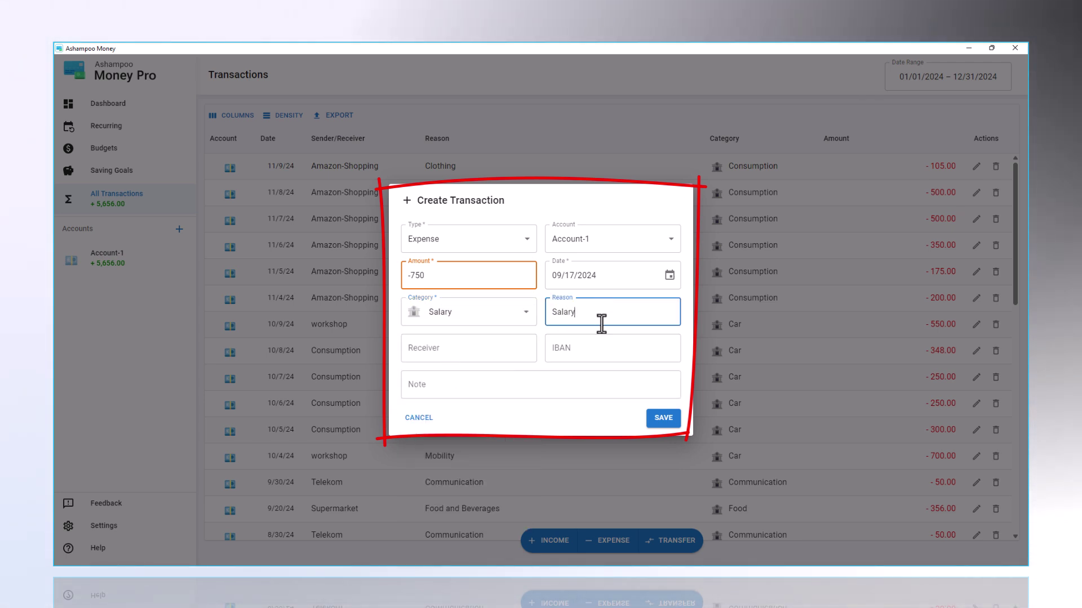
{"action": "left_click", "coordinate": [661, 420]}
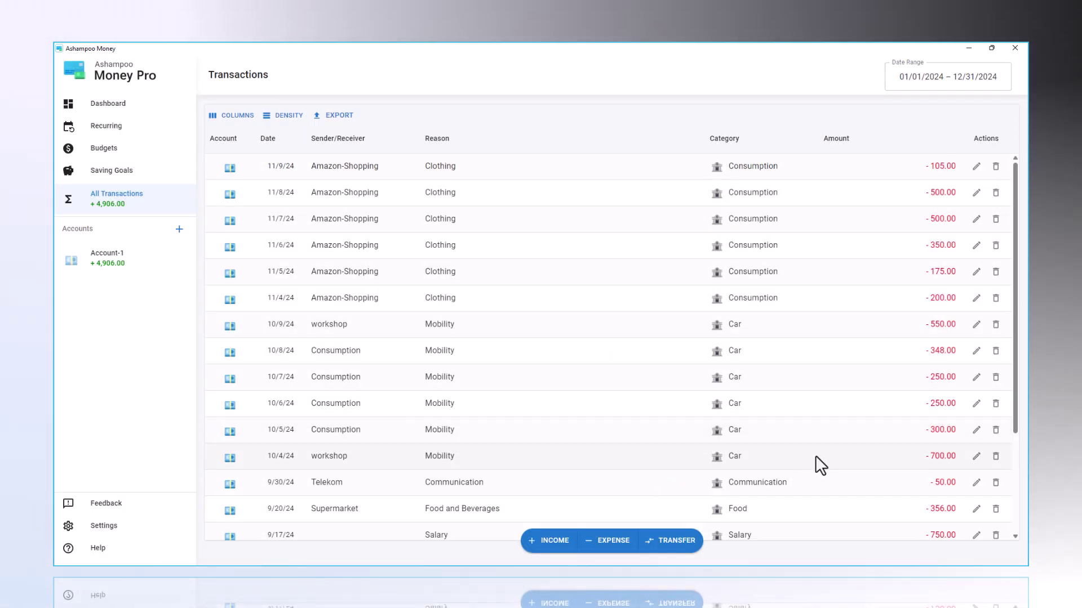
In the Dashboard Allocation pie, isolate the 750.00 Salary share, then show all categories again.
{"action": "scroll", "coordinate": [815, 473], "scroll_direction": "down", "scroll_amount": 3}
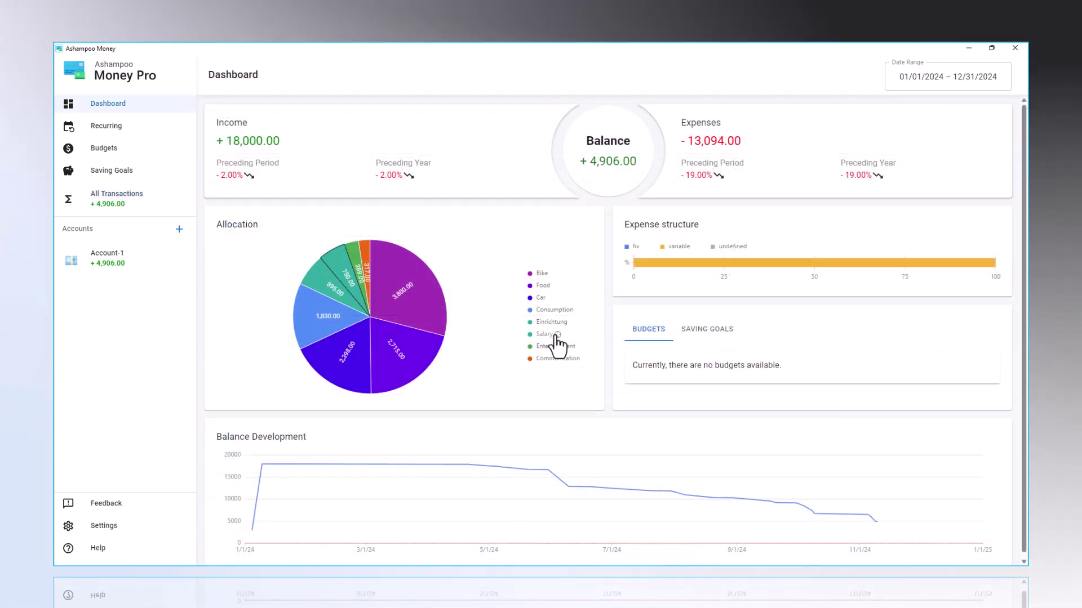
{"action": "left_click", "coordinate": [558, 334]}
{"action": "left_click", "coordinate": [558, 334]}
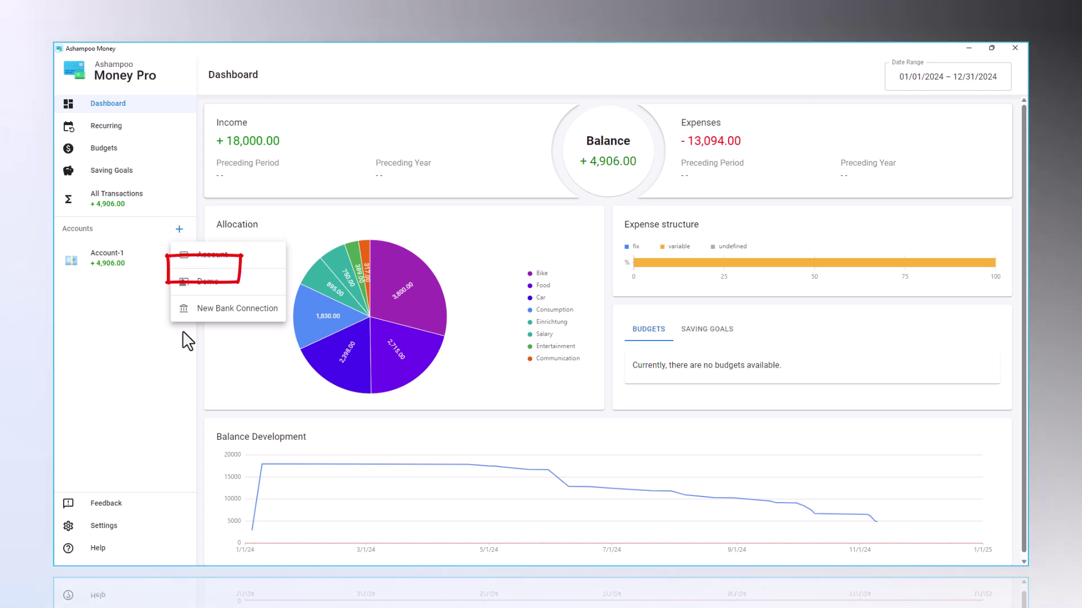
Choose New Bank Connection and confirm to reach Salt Edge's bank chooser.
{"action": "left_click", "coordinate": [203, 315]}
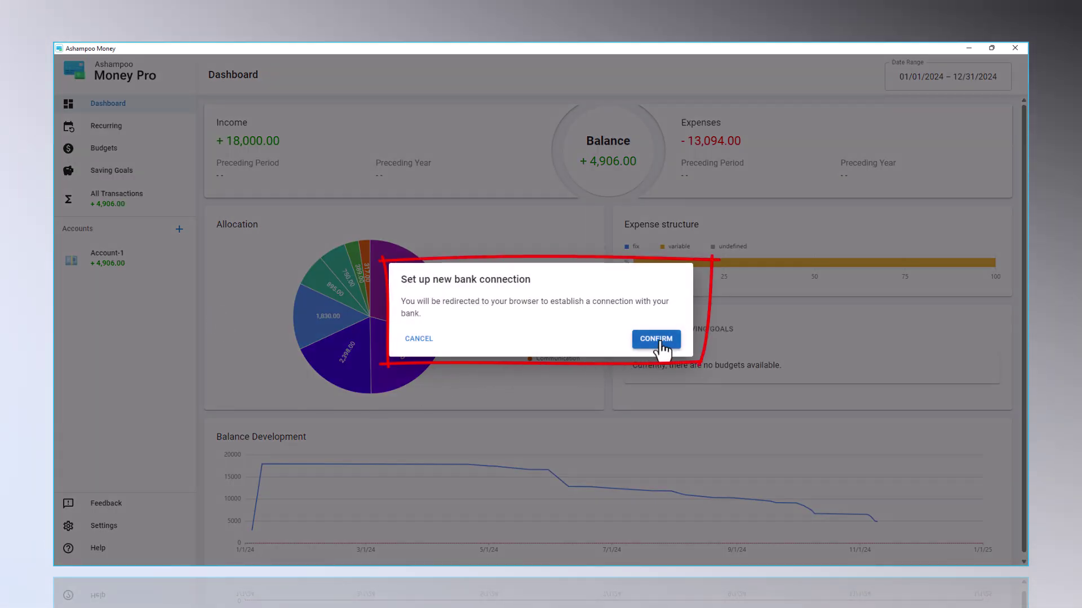
{"action": "left_click", "coordinate": [662, 340]}
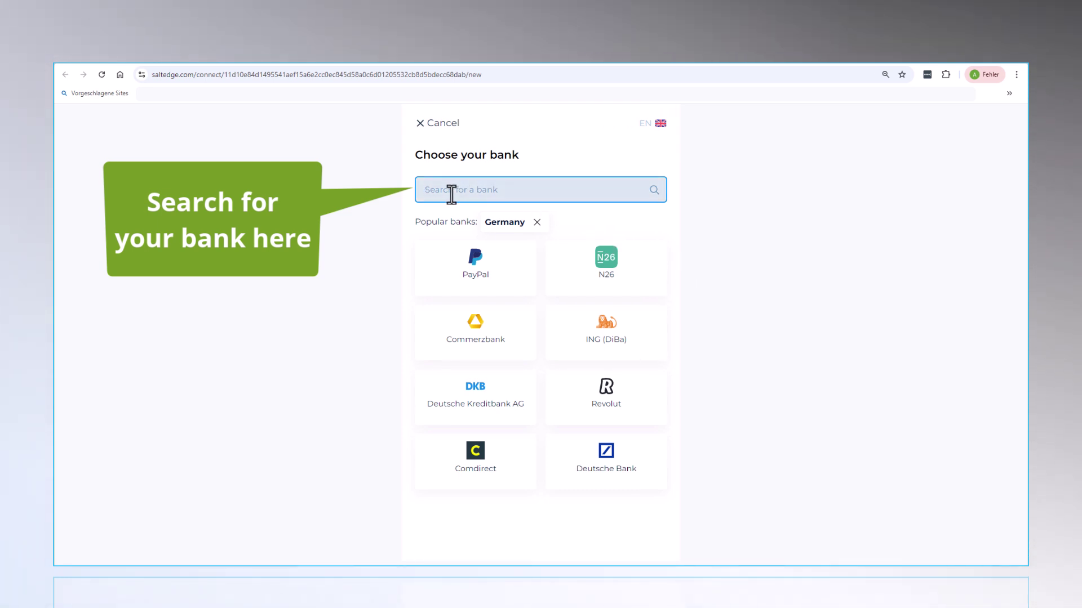
Search for 'Fake Bank with updates', select it, and paste in the bank login.
{"action": "type", "text": "Fake Ba"}
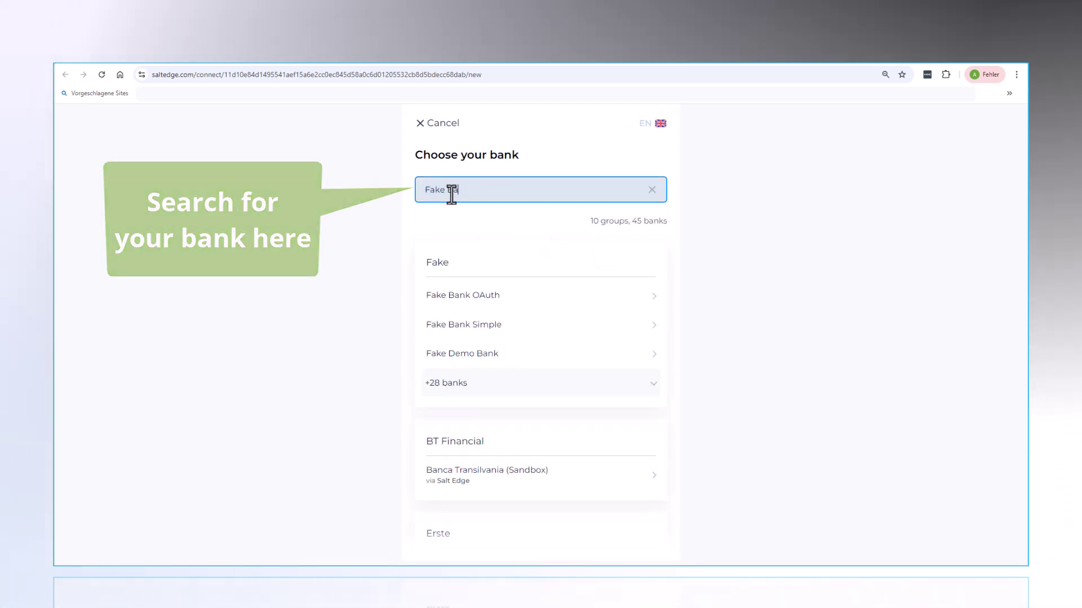
{"action": "type", "text": "nk with updates"}
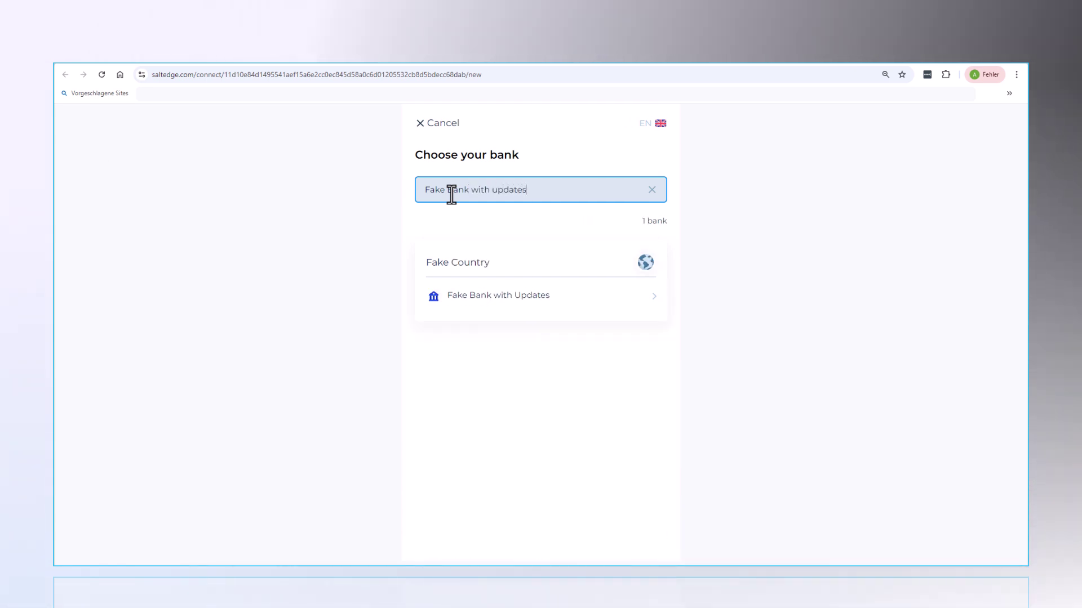
{"action": "left_click", "coordinate": [488, 297]}
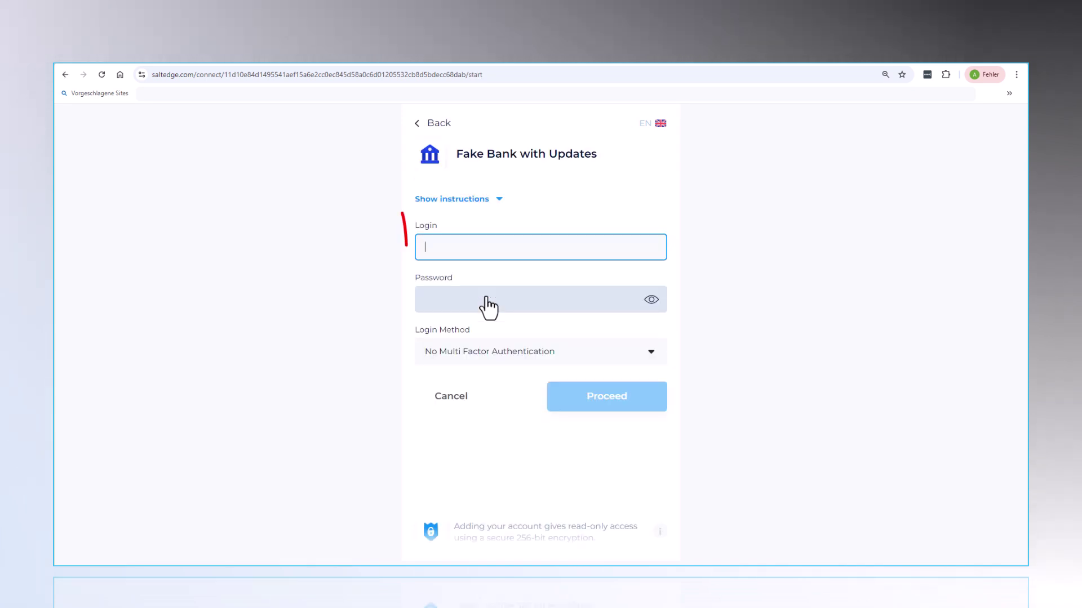
{"action": "key", "text": "ctrl+v"}
Enter the bank account password and submit the Fake Bank login.
{"action": "left_click", "coordinate": [488, 306]}
{"action": "type", "text": "se"}
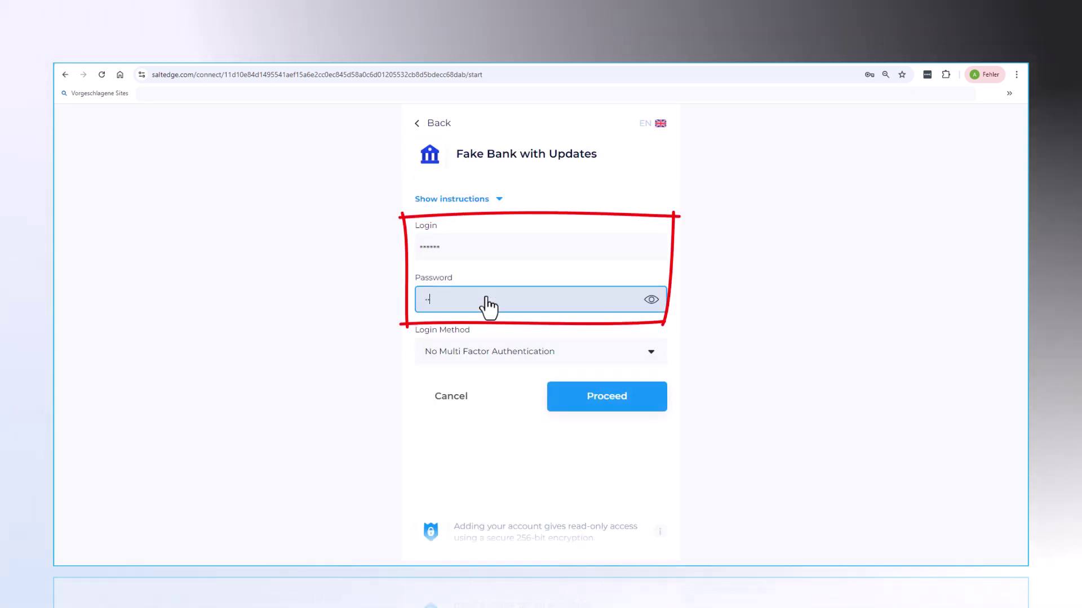
{"action": "type", "text": "cr"}
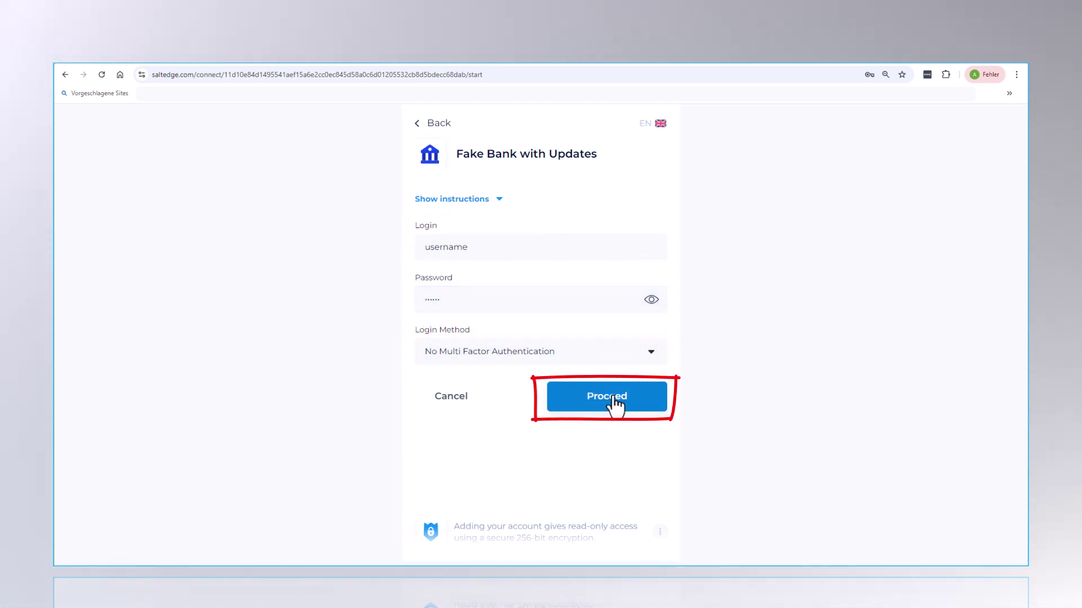
{"action": "left_click", "coordinate": [614, 399]}
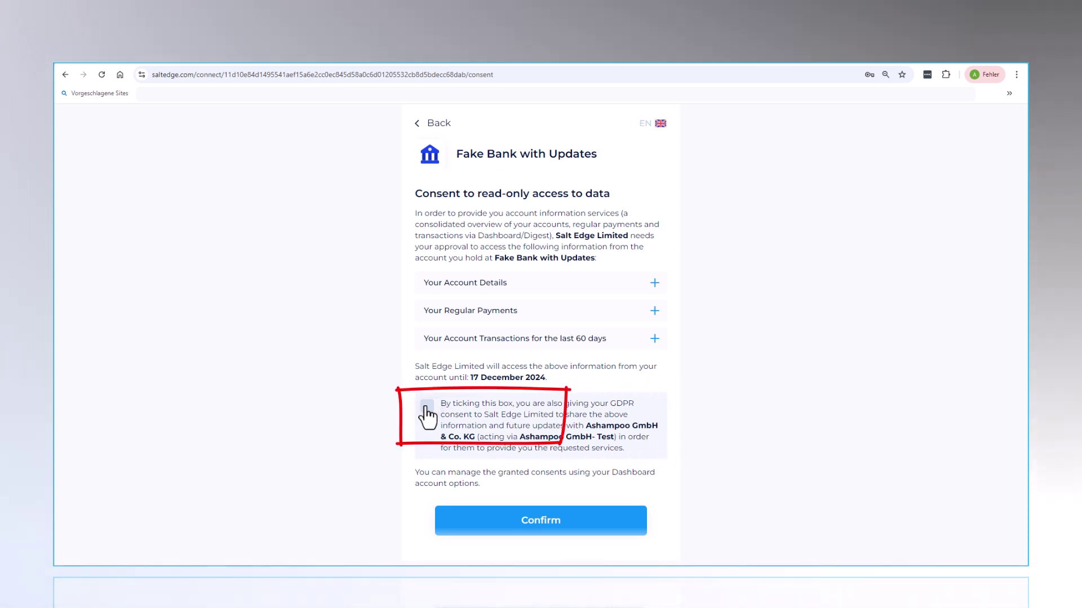
Grant the GDPR consent, confirm read-only access, and return to the application.
{"action": "left_click", "coordinate": [427, 407]}
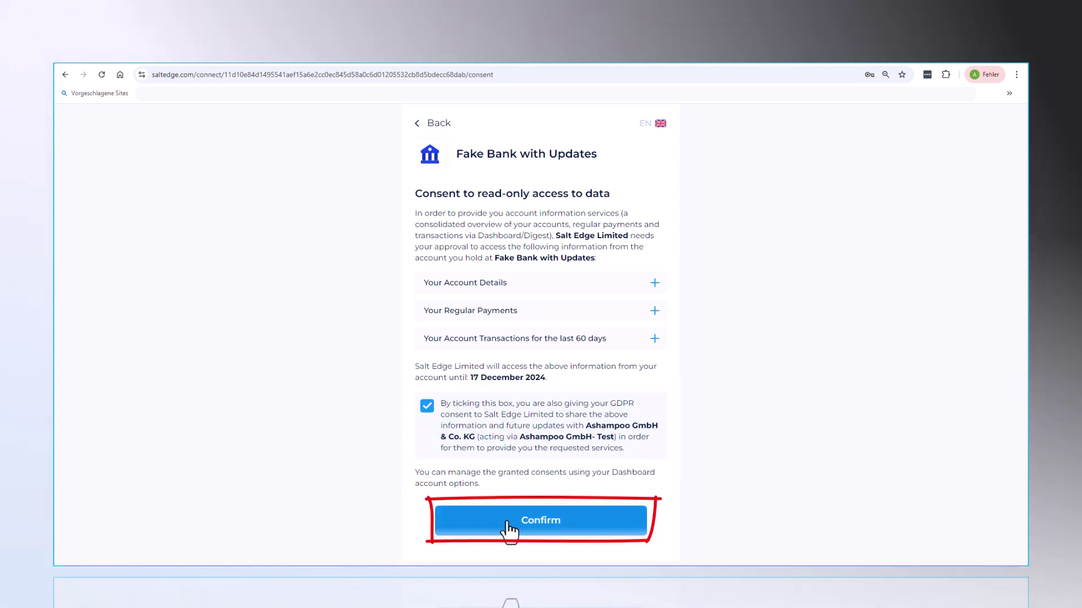
{"action": "left_click", "coordinate": [537, 523]}
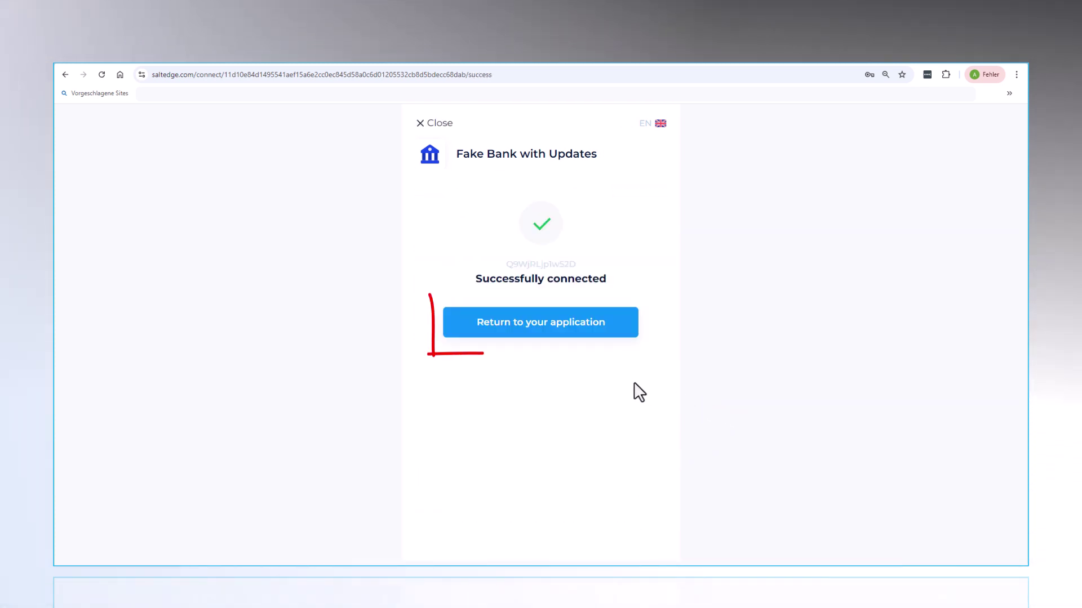
{"action": "left_click", "coordinate": [550, 333]}
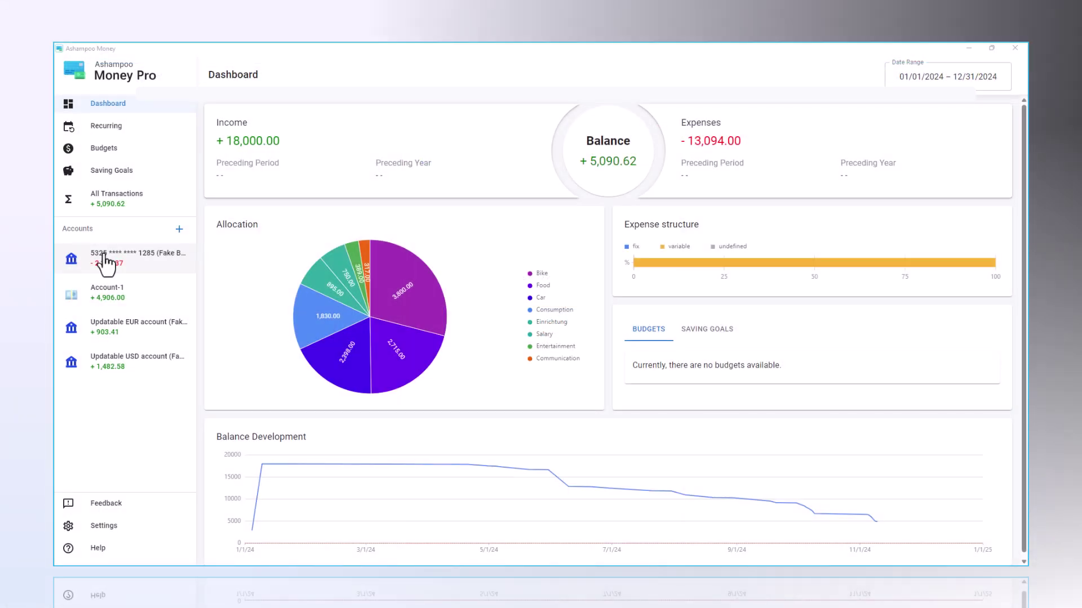
Change the 9/18/24 -537.88 Fake Bank transaction's category from Undefined to Rent Costs.
{"action": "left_click", "coordinate": [174, 270]}
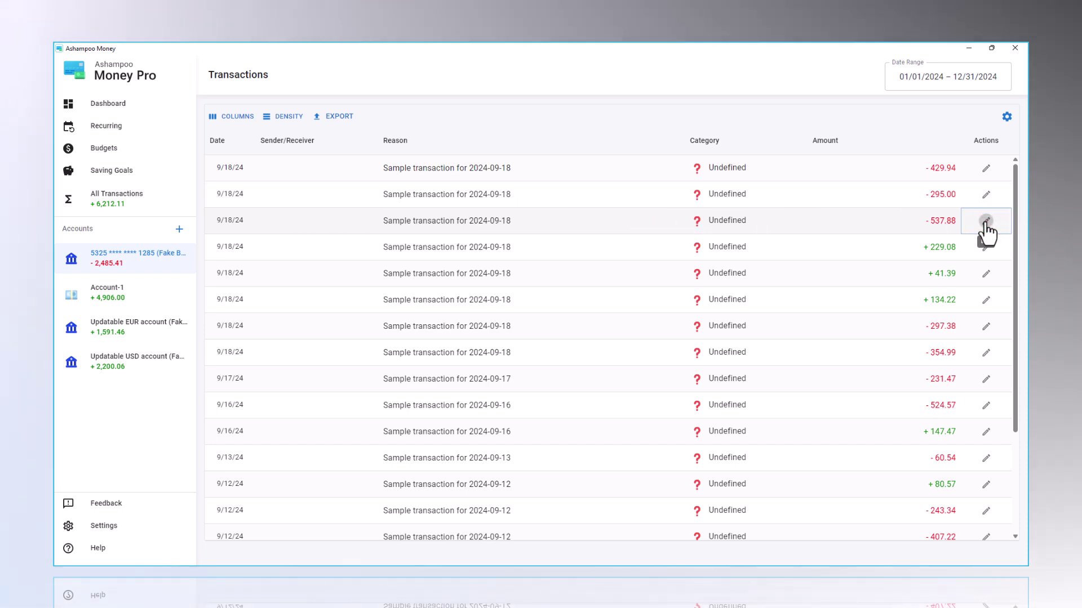
{"action": "left_click", "coordinate": [986, 221]}
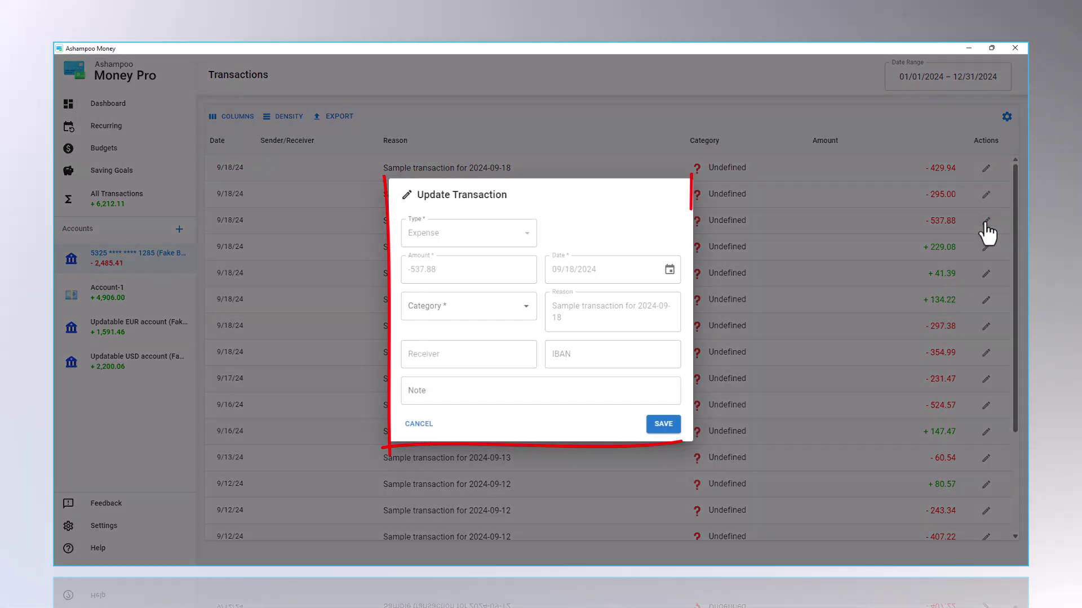
{"action": "left_click", "coordinate": [526, 307]}
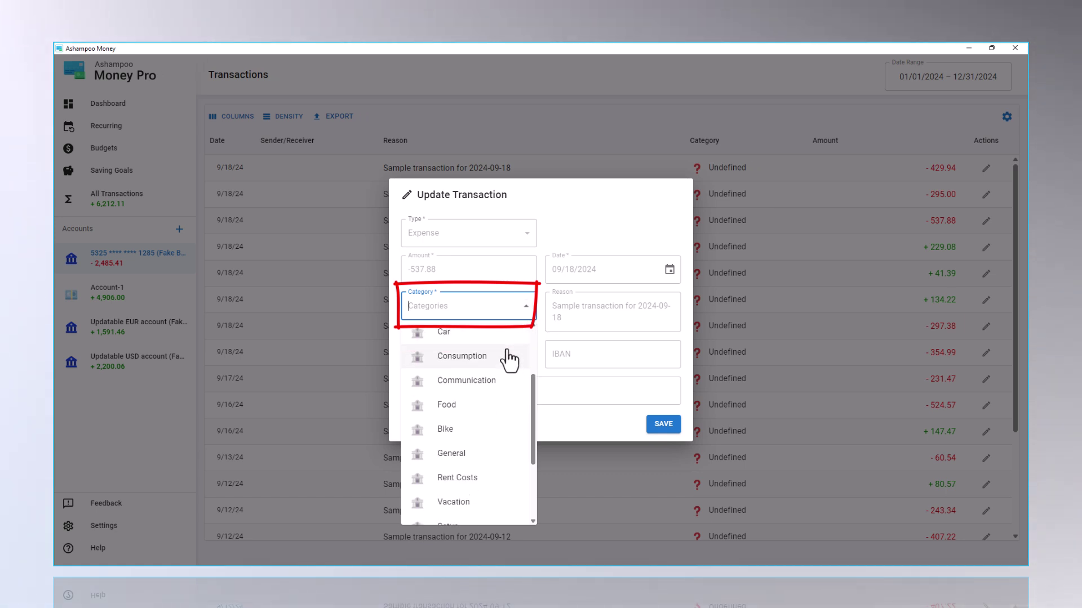
{"action": "scroll", "coordinate": [510, 361], "scroll_direction": "down", "scroll_amount": 1}
{"action": "left_click", "coordinate": [470, 437]}
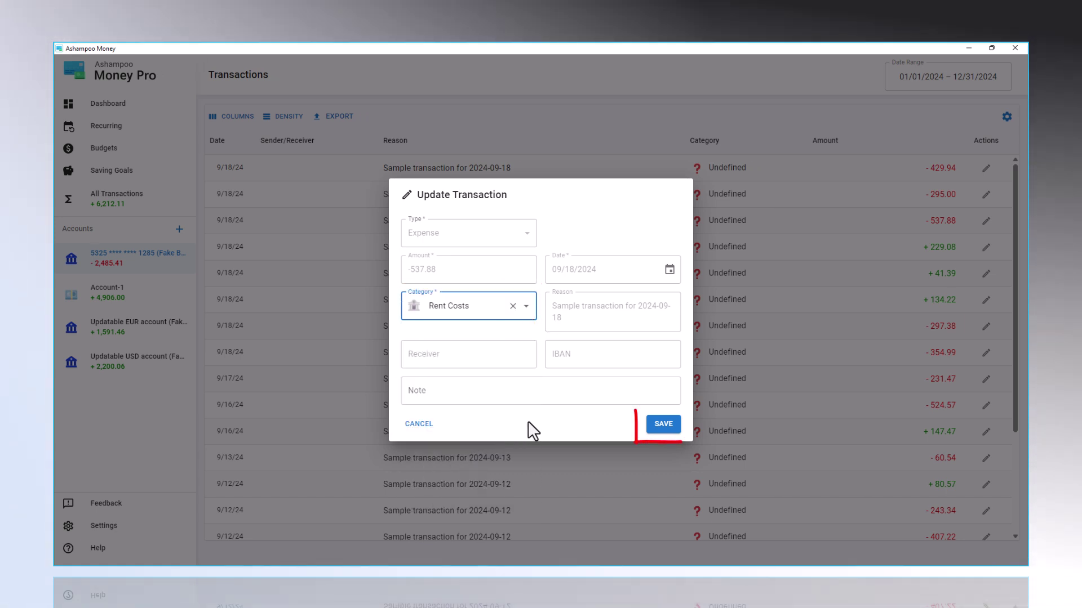
{"action": "left_click", "coordinate": [663, 431]}
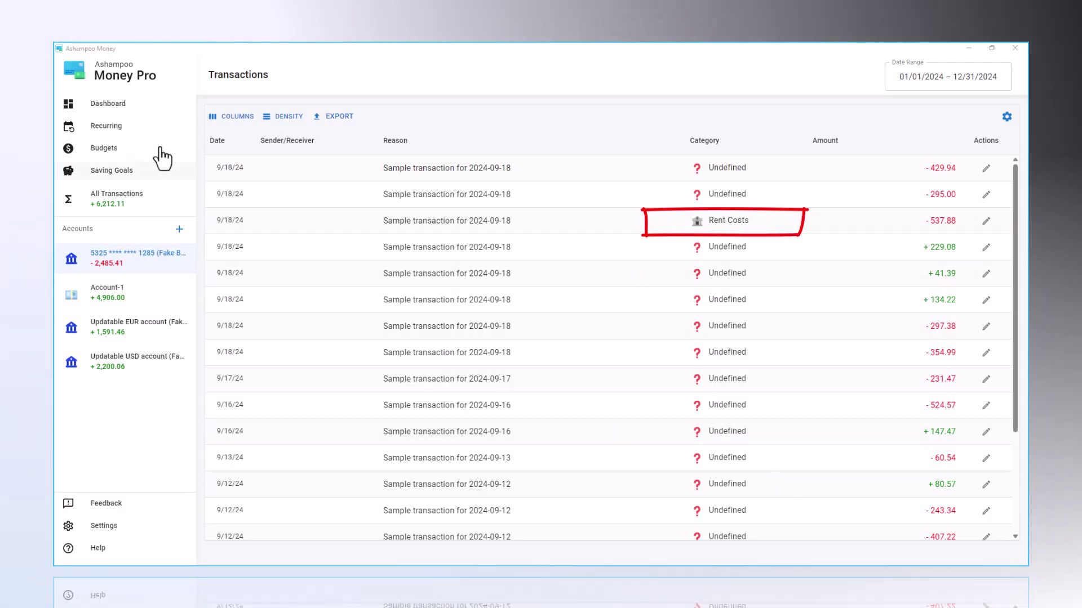
Show the Dashboard with 2024 income 21,539.28, expenses -28,999.61 and balance 6,212.11.
{"action": "left_click", "coordinate": [120, 115]}
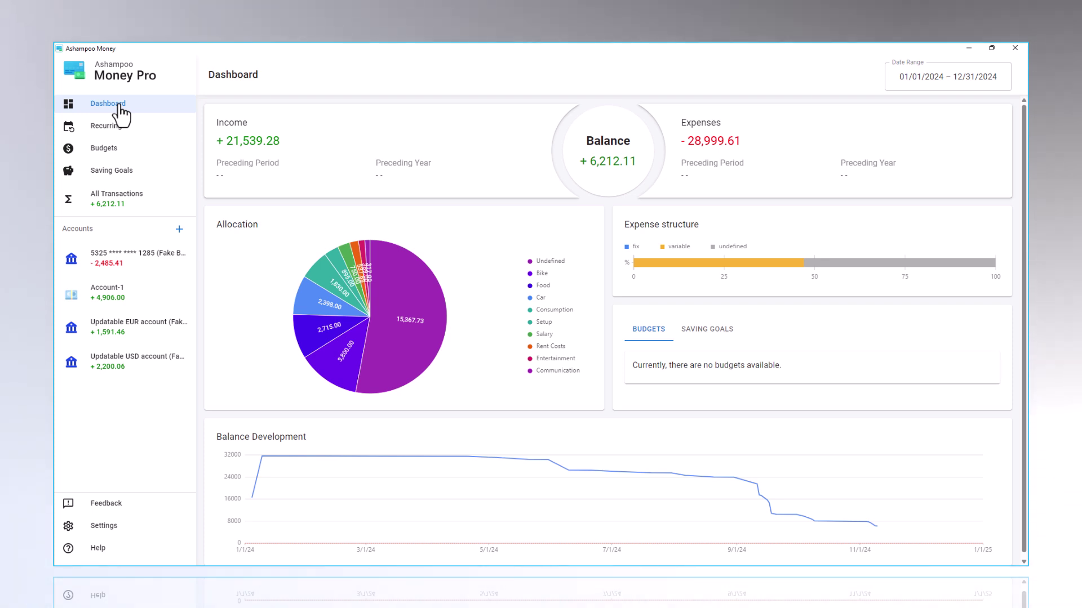
Start a new budget titled Amazon-Shopping with amount 200 and a shopping-cart icon.
{"action": "left_click", "coordinate": [104, 149]}
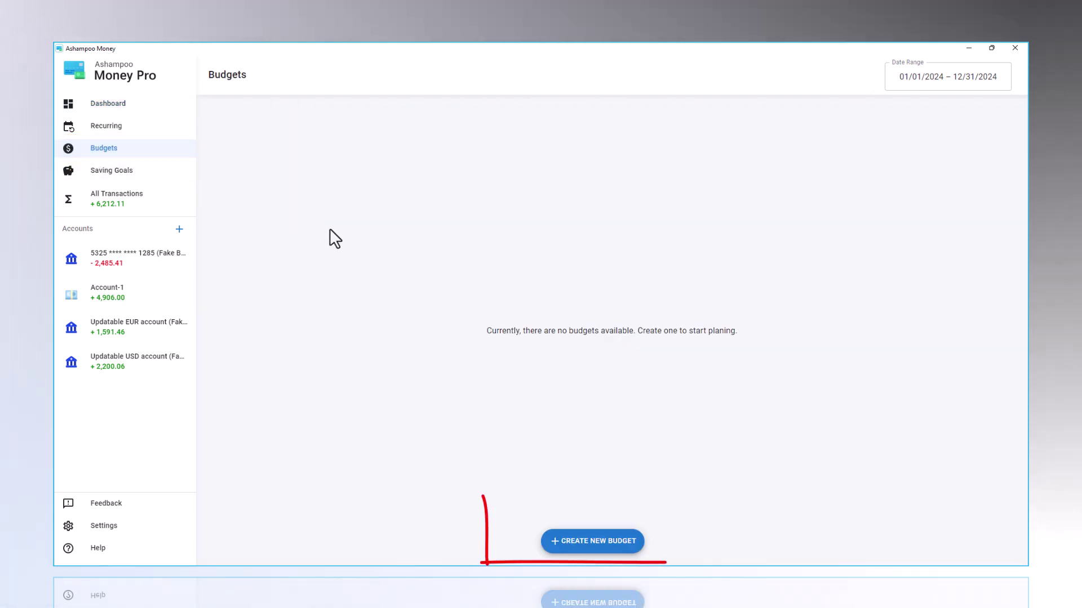
{"action": "left_click", "coordinate": [593, 541]}
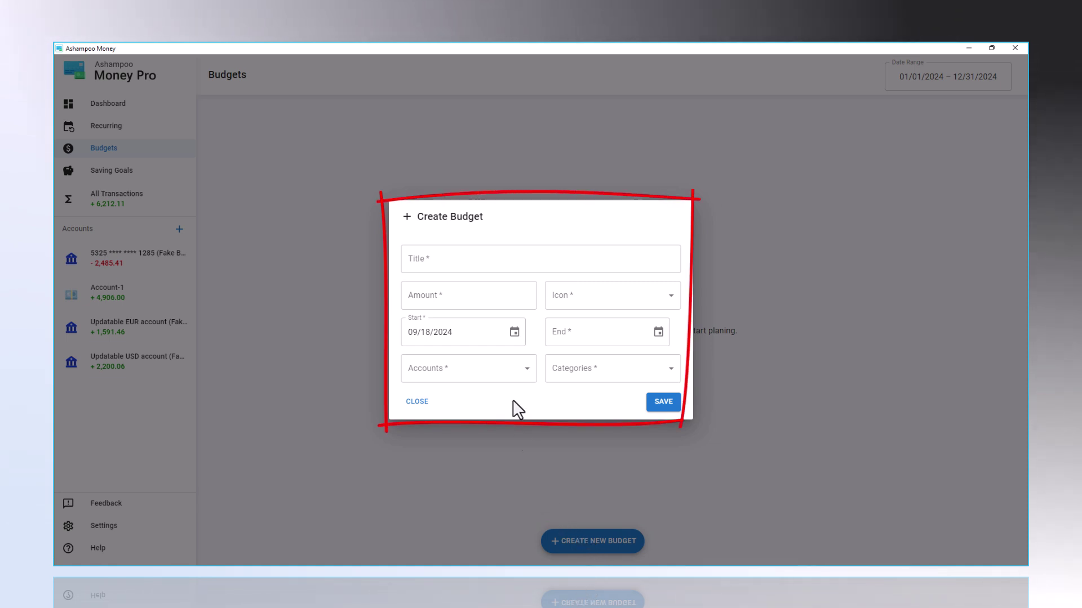
{"action": "left_click", "coordinate": [462, 255]}
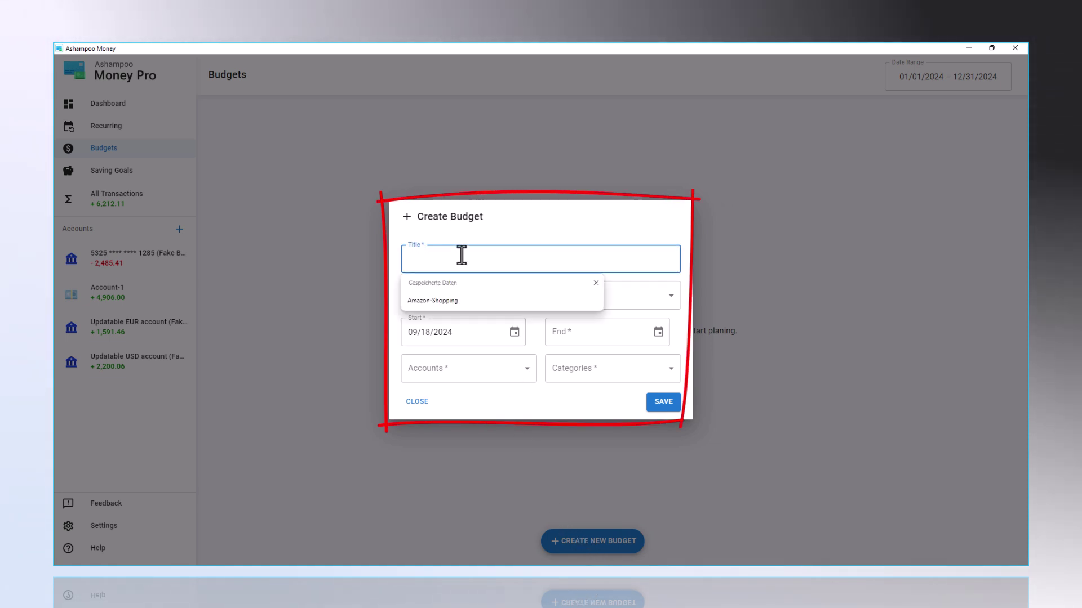
{"action": "left_click", "coordinate": [445, 302]}
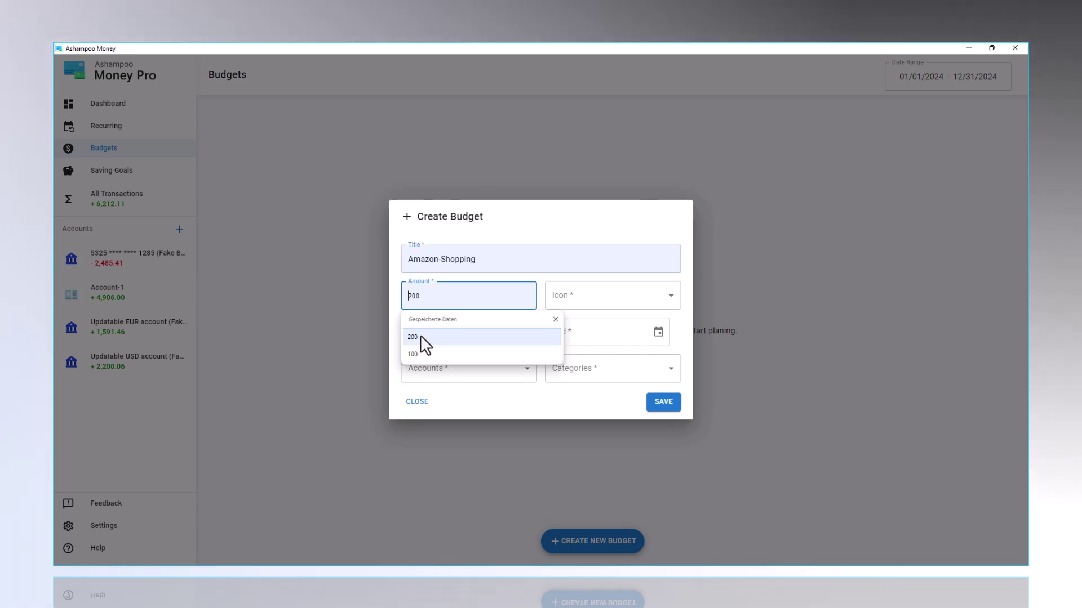
{"action": "left_click", "coordinate": [420, 336]}
{"action": "left_click", "coordinate": [608, 306]}
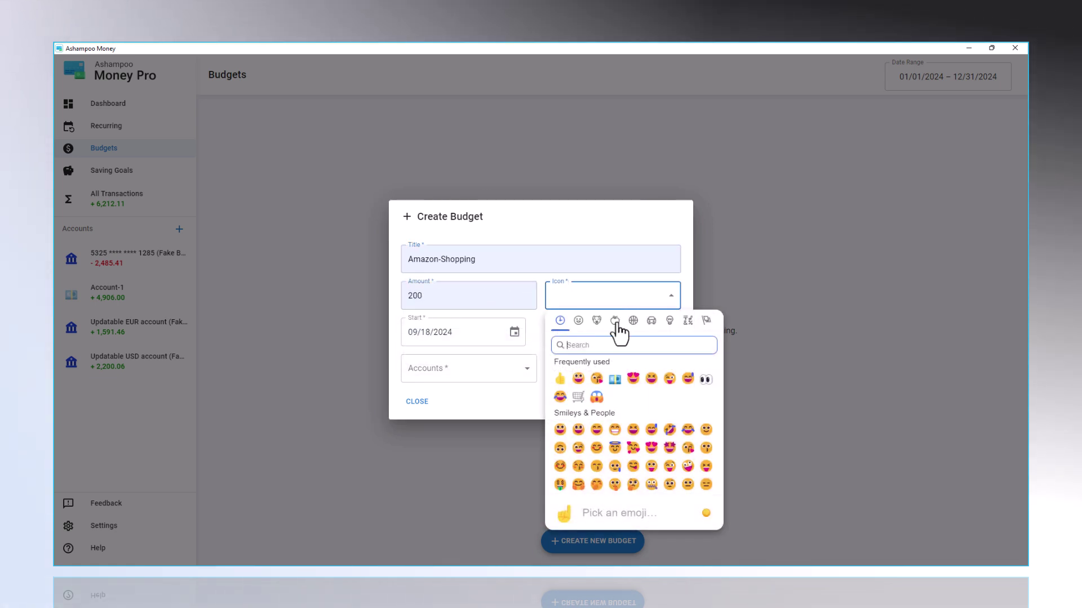
{"action": "left_click", "coordinate": [578, 397]}
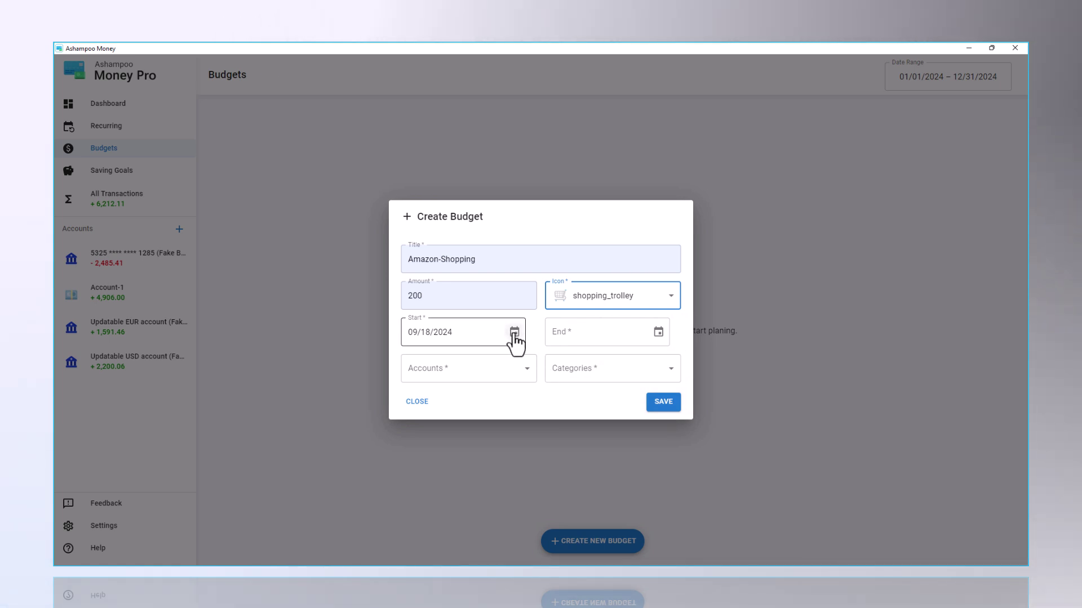
Set the budget to 09/01–09/30/2024 for Account-1 and the Amazon-Shopping category, then save it.
{"action": "left_click", "coordinate": [515, 332]}
{"action": "left_click", "coordinate": [545, 402]}
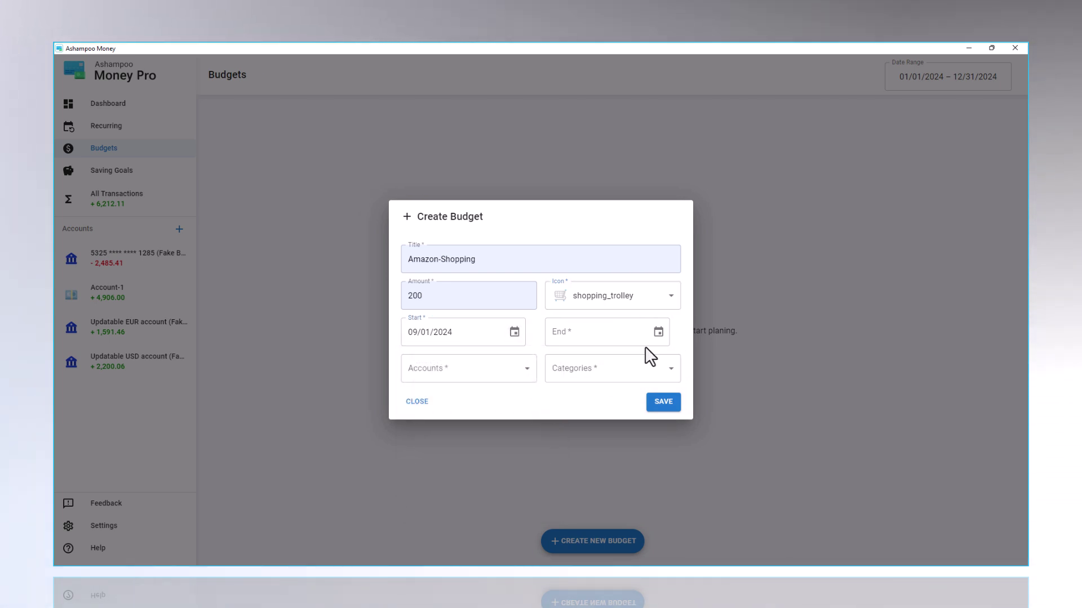
{"action": "left_click", "coordinate": [658, 332]}
{"action": "left_click", "coordinate": [563, 500]}
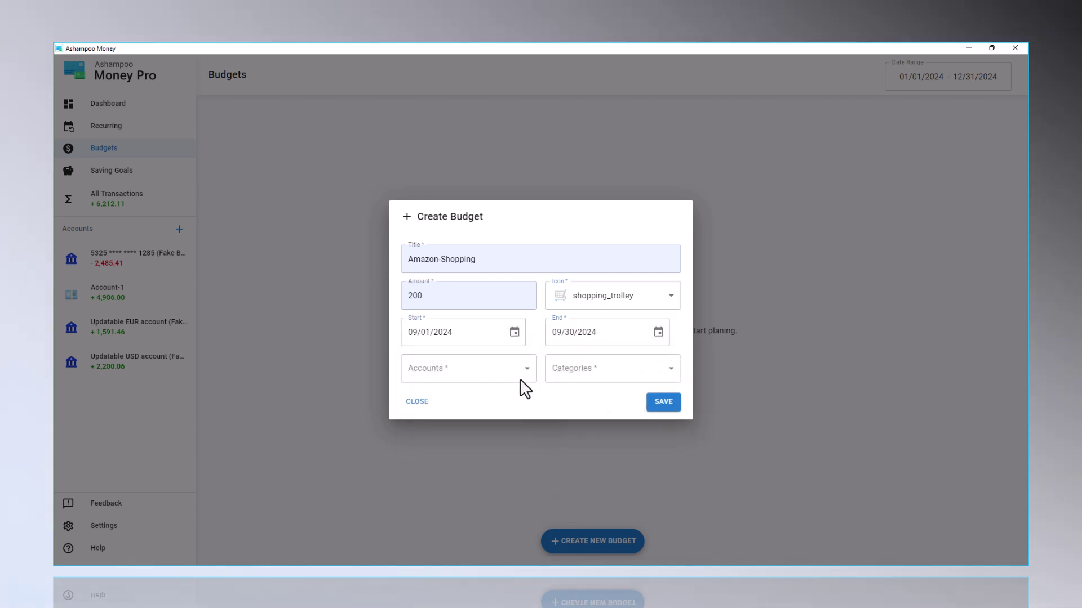
{"action": "left_click", "coordinate": [514, 374]}
{"action": "left_click", "coordinate": [453, 401]}
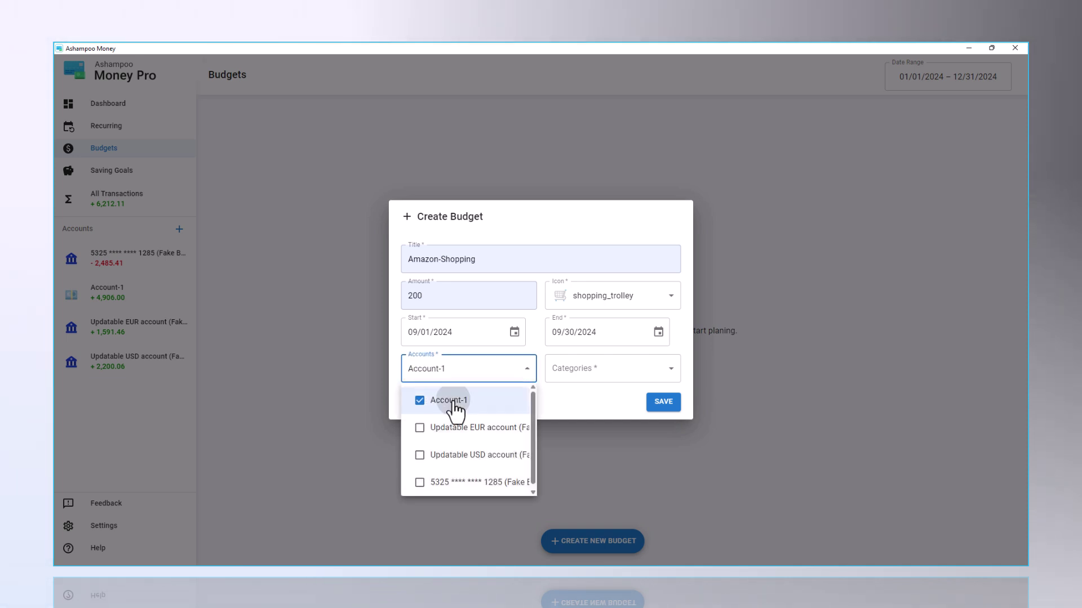
{"action": "left_click", "coordinate": [607, 412]}
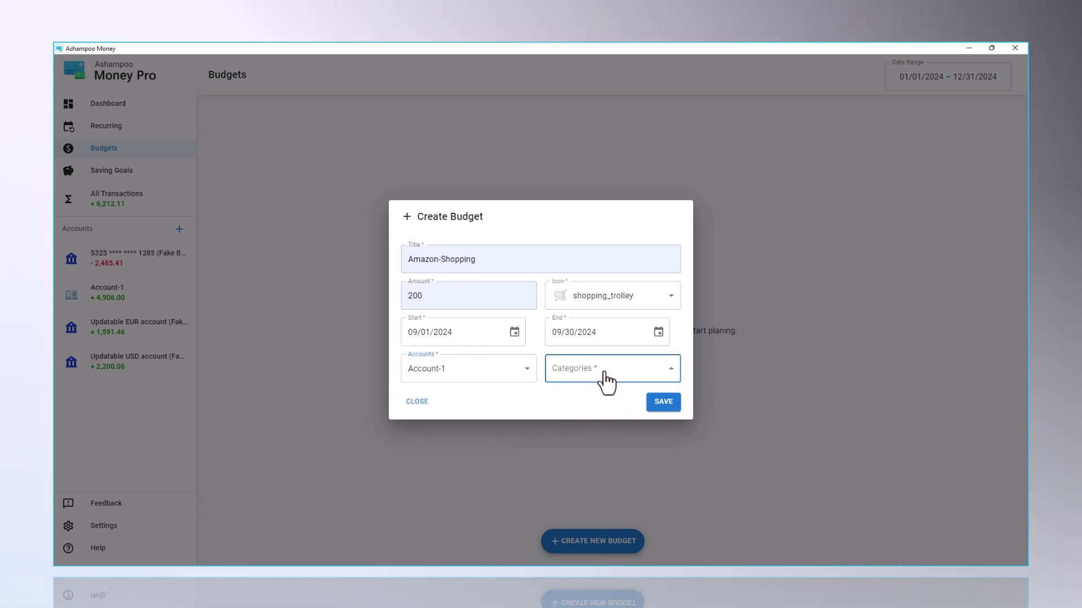
{"action": "left_click", "coordinate": [607, 375]}
{"action": "left_click", "coordinate": [583, 430]}
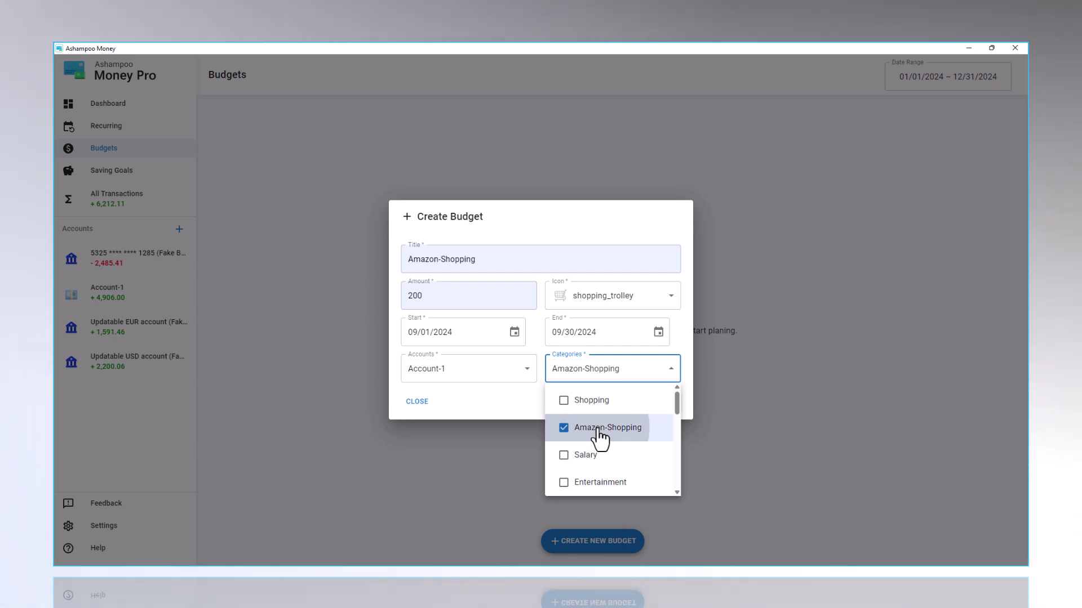
{"action": "left_click", "coordinate": [515, 407]}
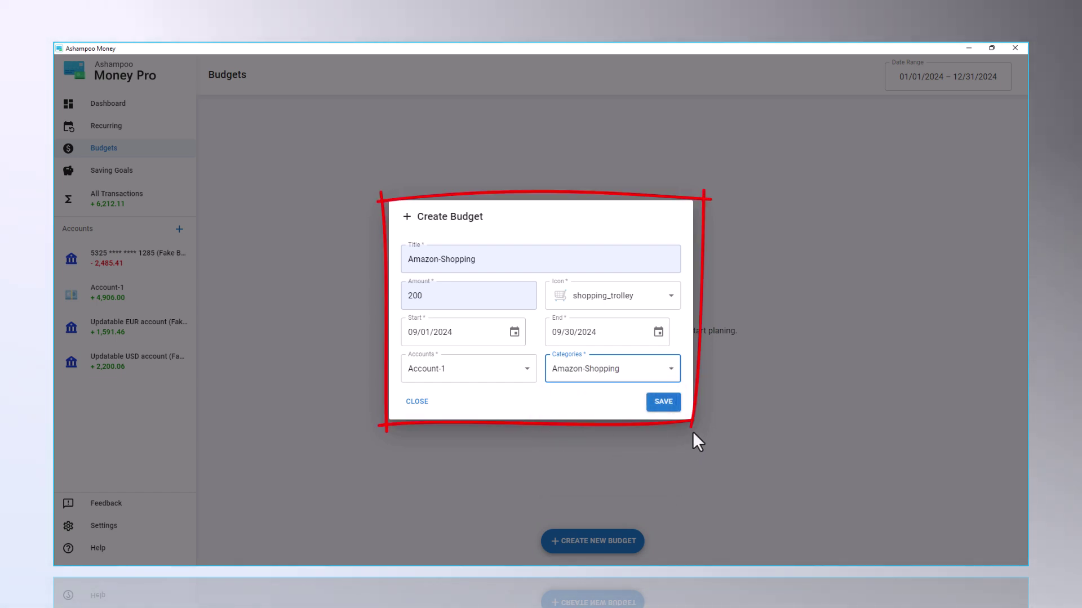
{"action": "left_click", "coordinate": [662, 404]}
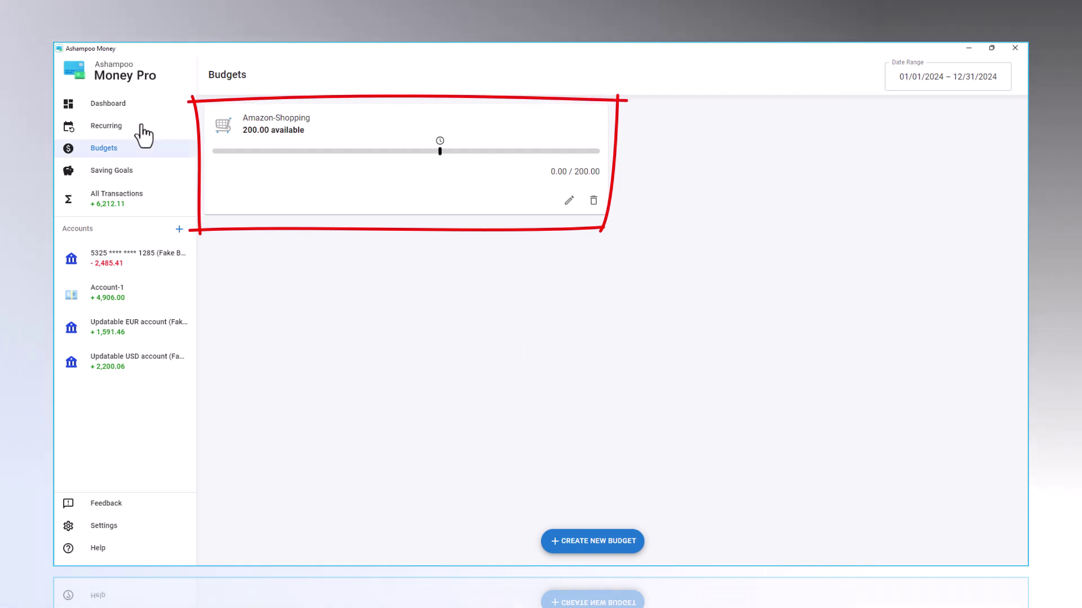
Record a -150 Amazon-Shopping expense on Account-1, then check the budget shows 150.00 of 200.00.
{"action": "left_click", "coordinate": [117, 106]}
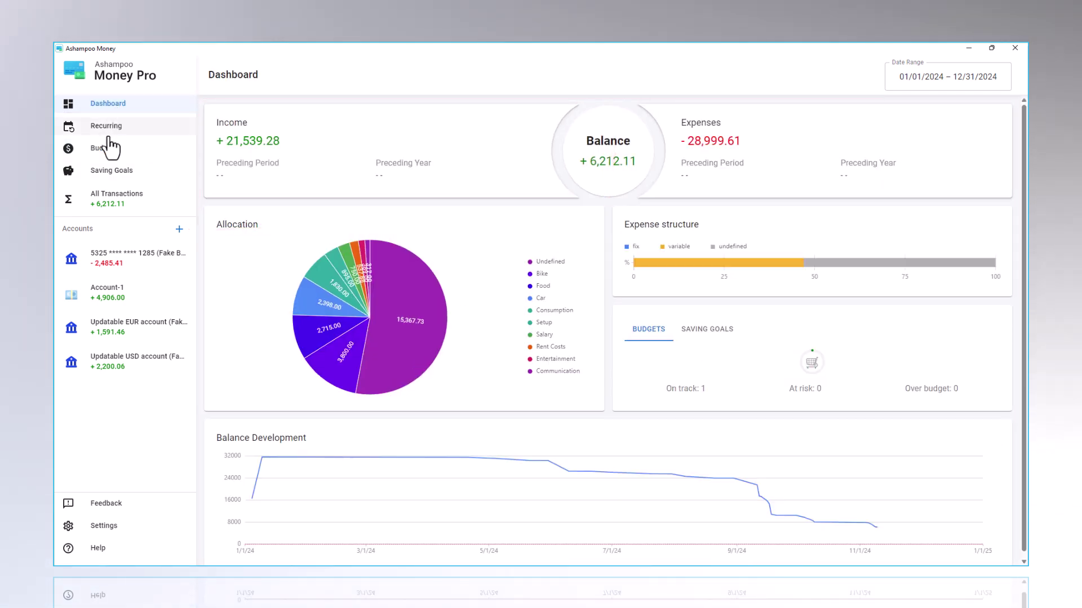
{"action": "left_click", "coordinate": [111, 295]}
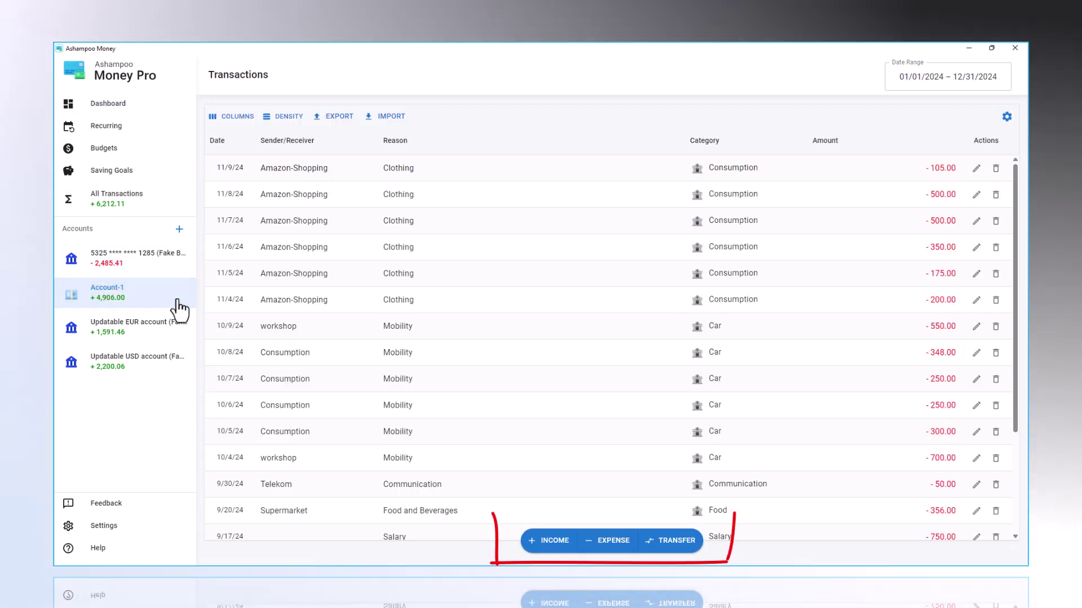
{"action": "left_click", "coordinate": [608, 542]}
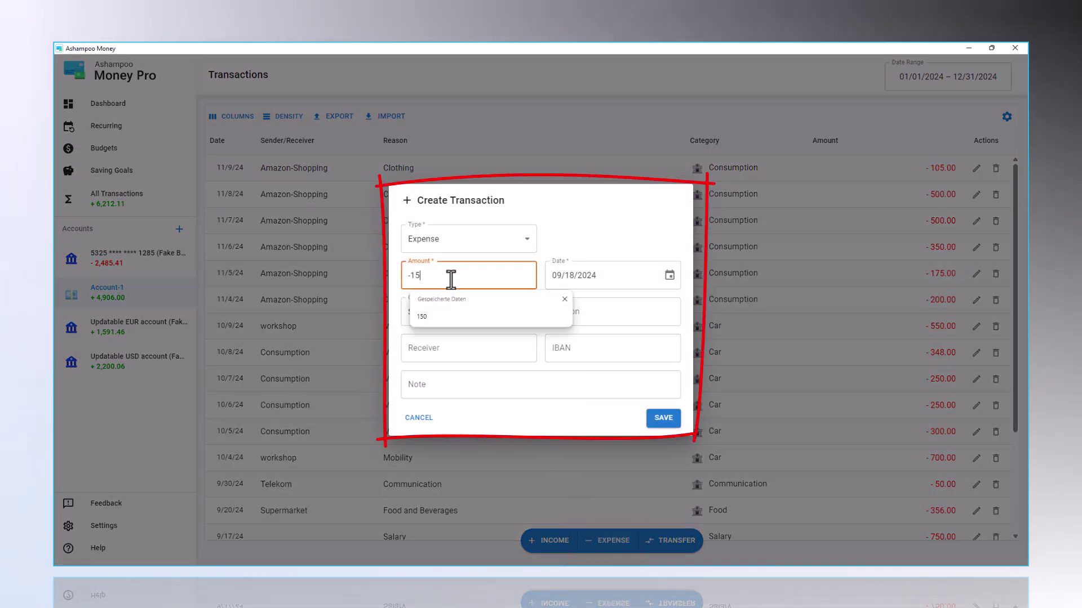
{"action": "left_click", "coordinate": [458, 311]}
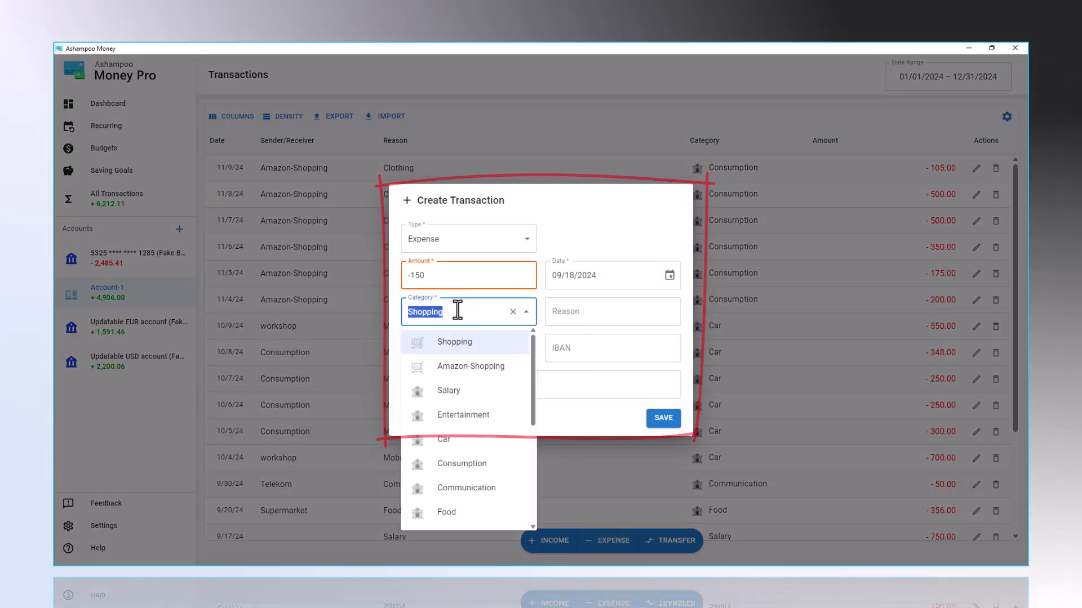
{"action": "left_click", "coordinate": [461, 369]}
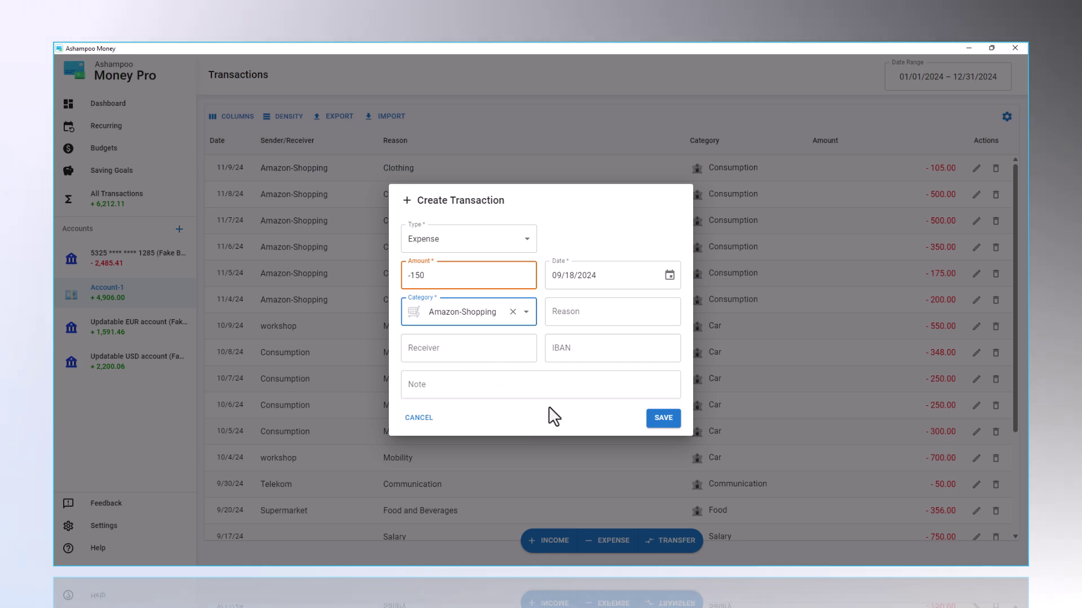
{"action": "left_click", "coordinate": [663, 419]}
{"action": "left_click", "coordinate": [104, 149]}
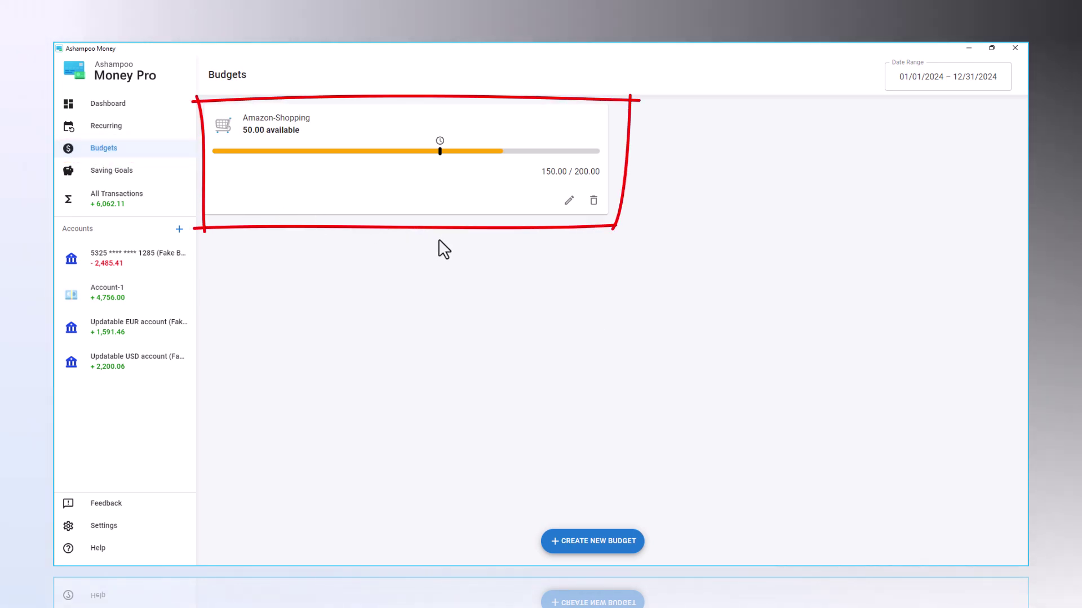
Return to the Dashboard, now showing expenses -29,149.61, balance 6,062.11 and one budget at risk.
{"action": "left_click", "coordinate": [118, 105]}
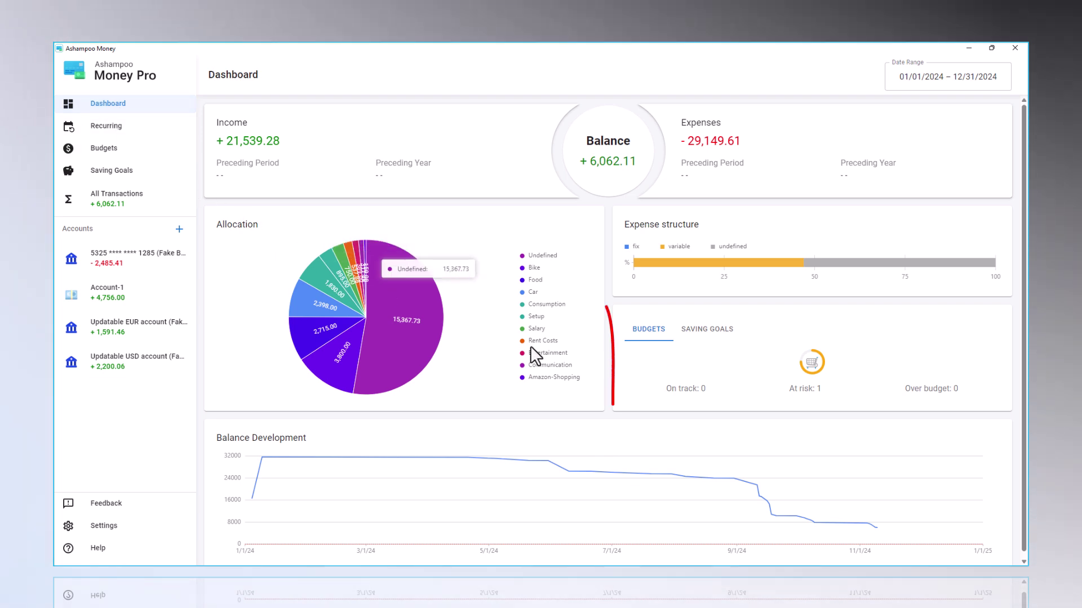